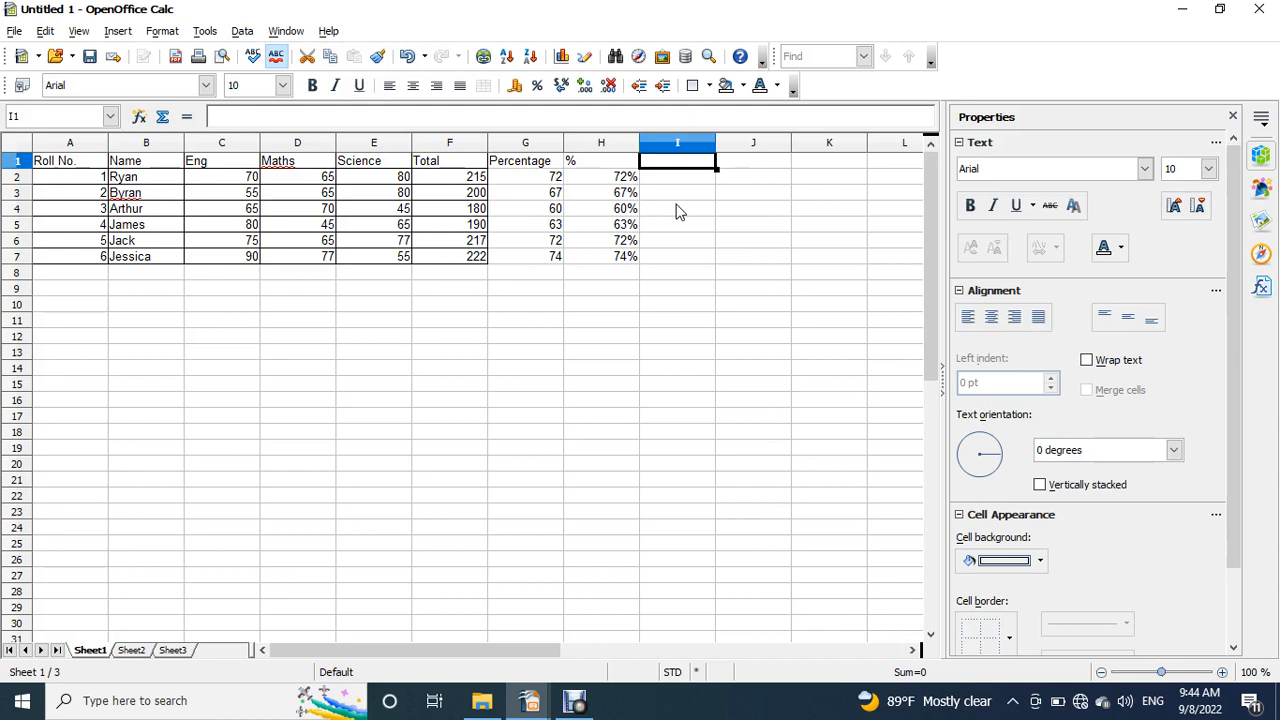
- Consult the Function slide in the OpenOffice II.odp presentation and enter the heading Max in cell I1 of the Calc spreadsheet
mouse_move(543, 704)
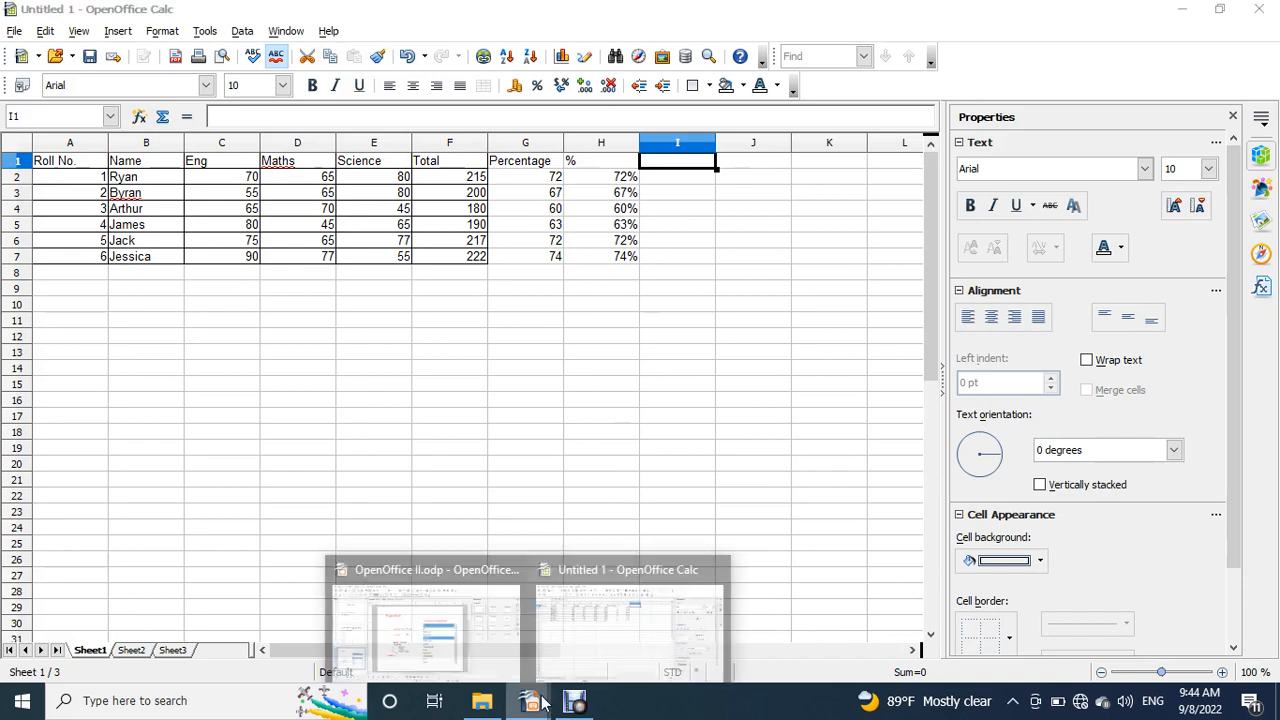
click(463, 655)
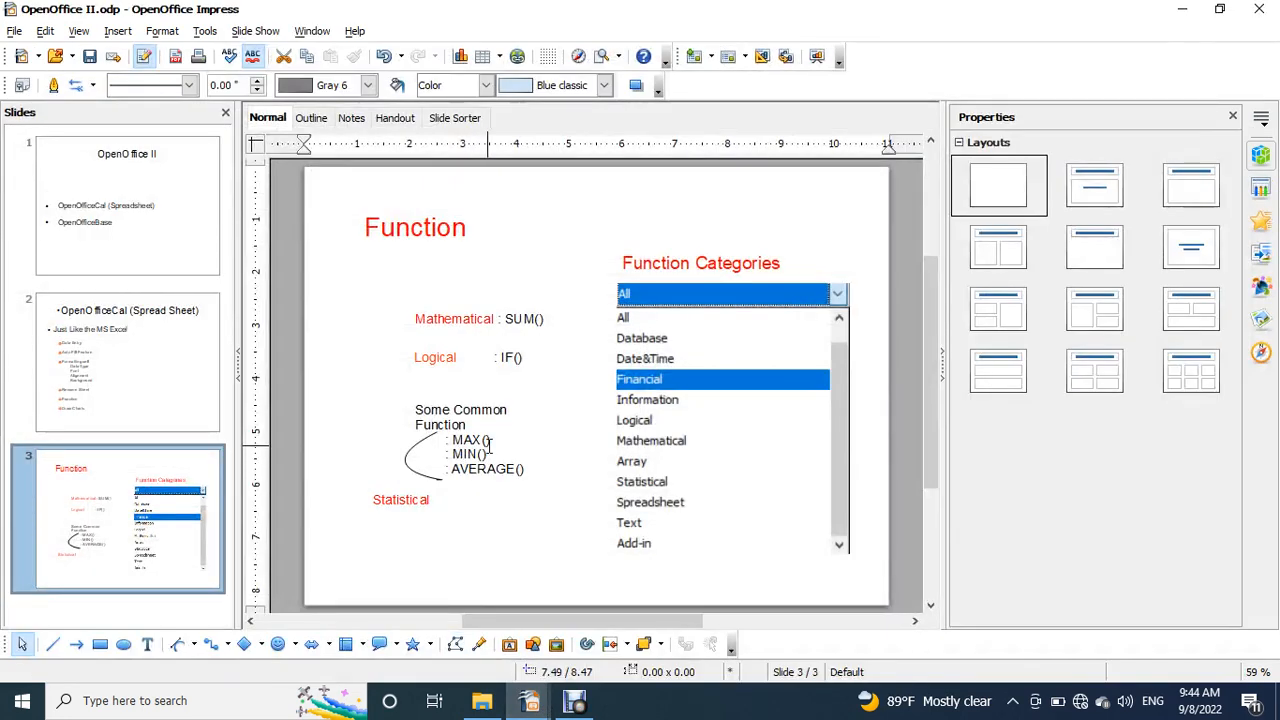
click(1183, 12)
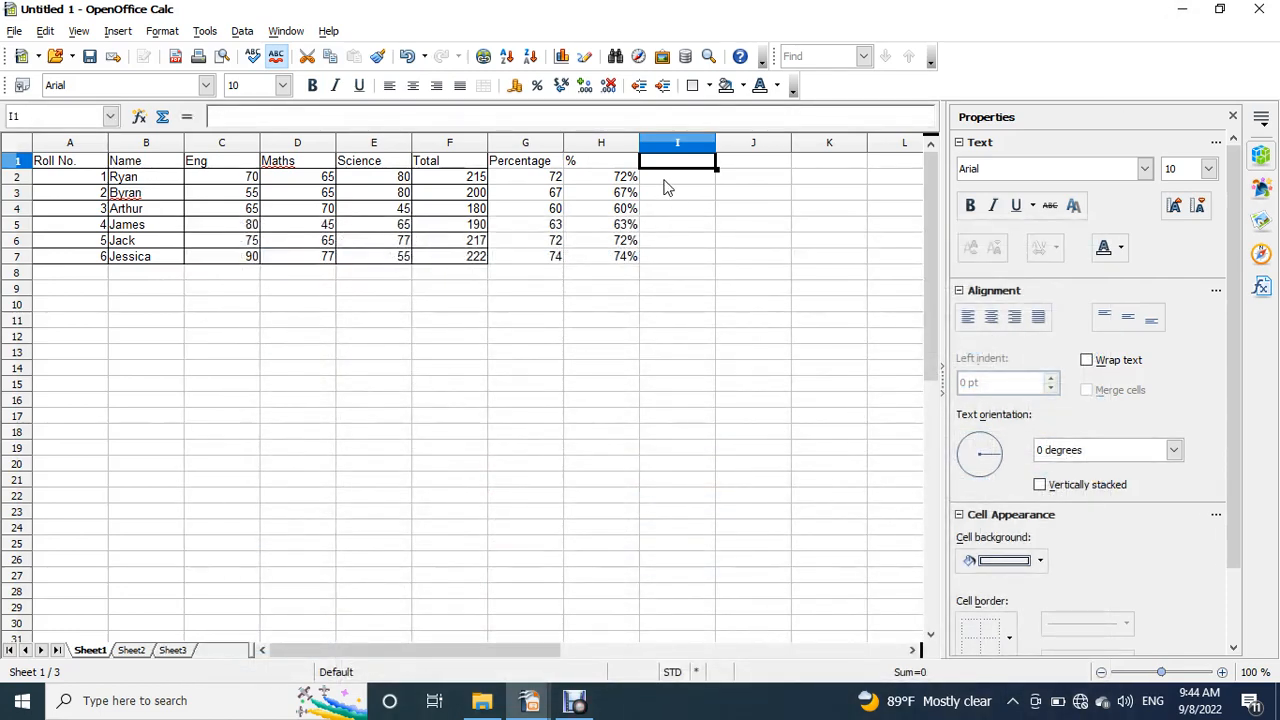
text(Max)
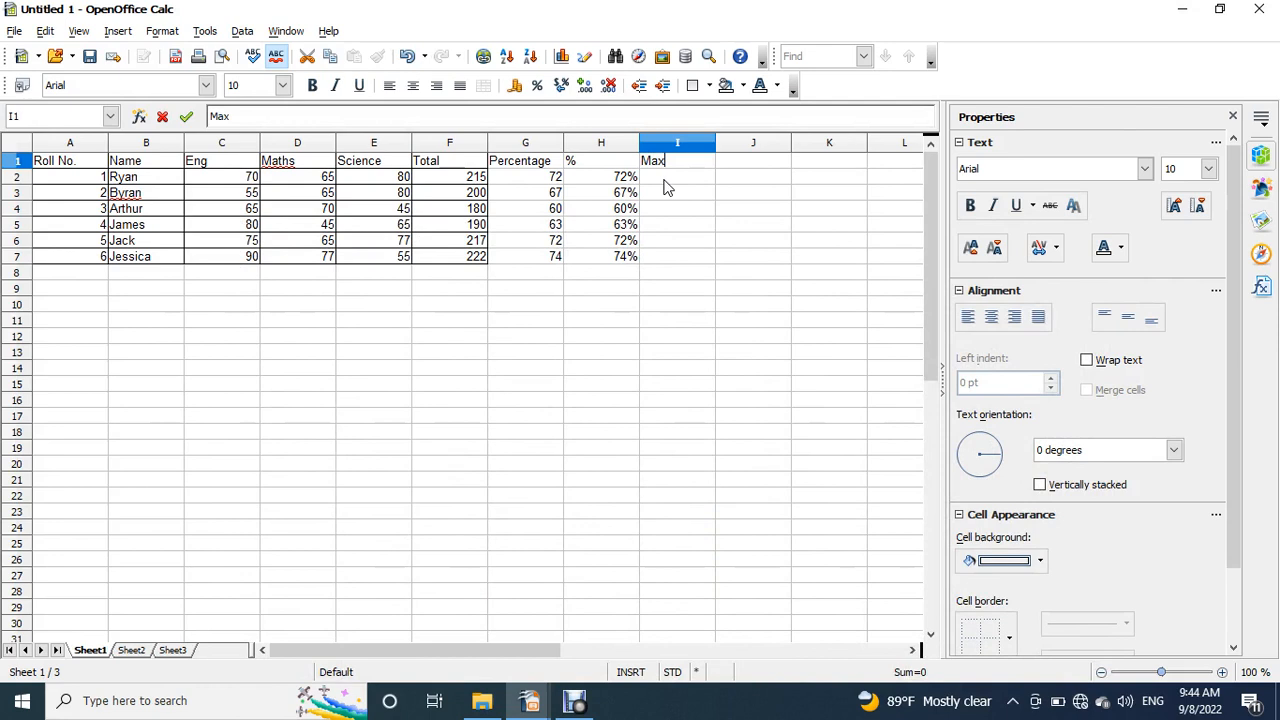
key(Return)
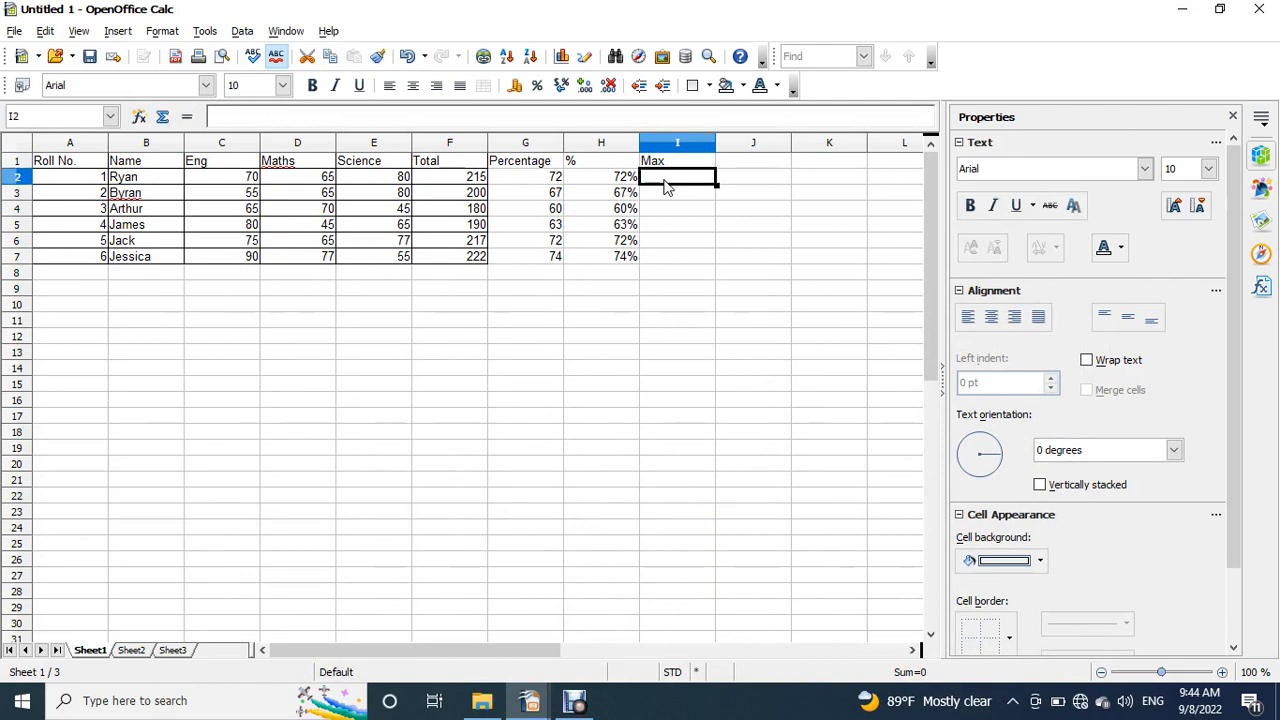
- Enter the formula =MAX(C2:E2) in cell I2 and compare its result with the subject marks in row 2
text(=)
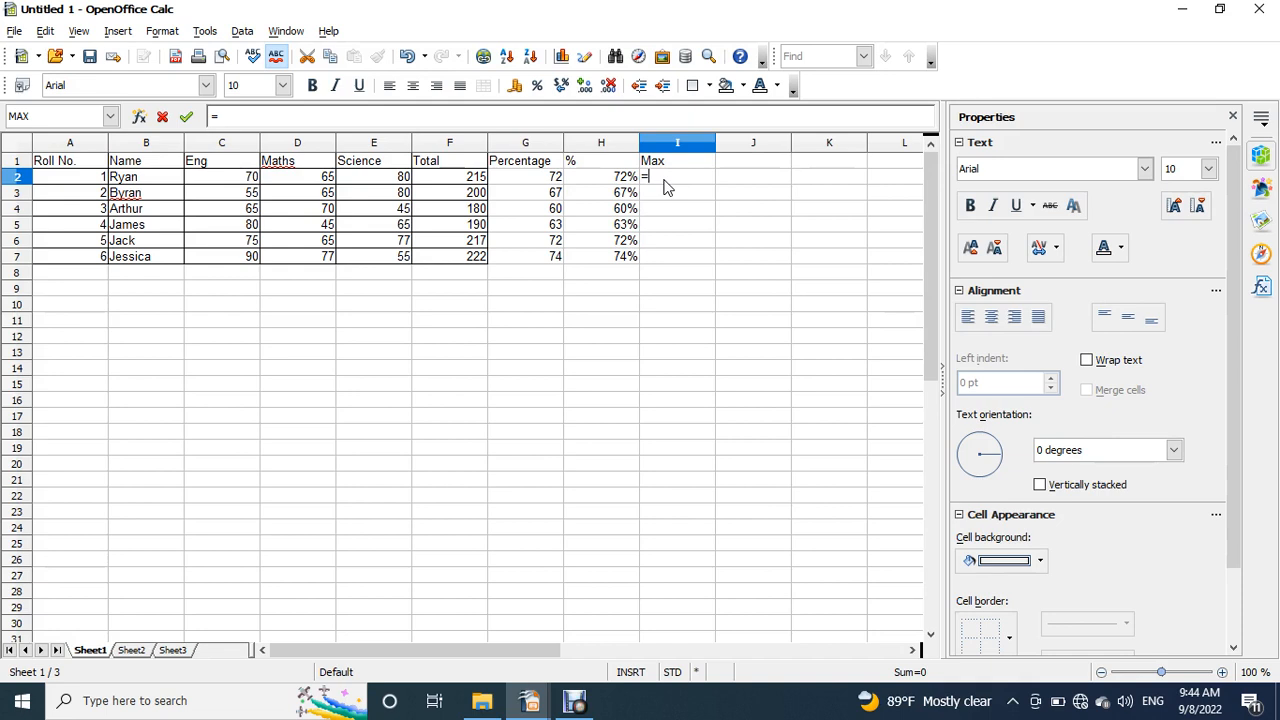
key(BackSpace)
text(=max()
key(Left)
text(H)
key(BackSpace)
key(Left)
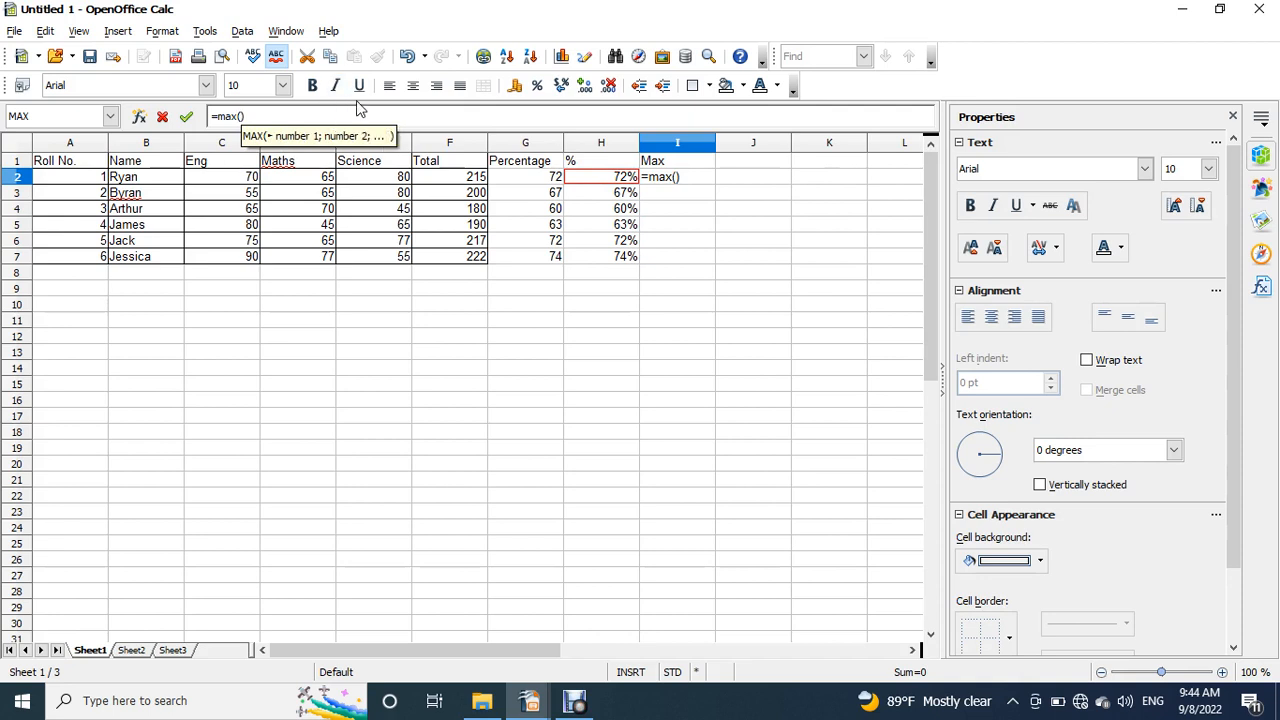
drag(250, 181, 490, 172)
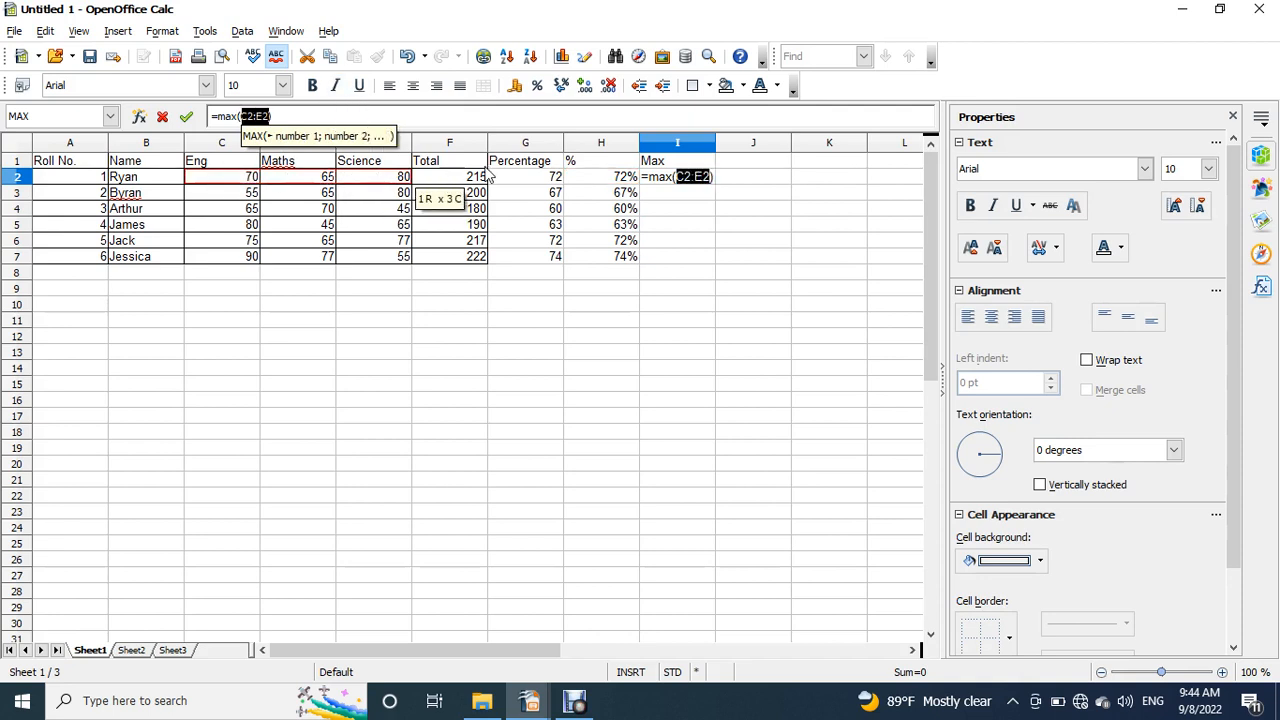
key(Return)
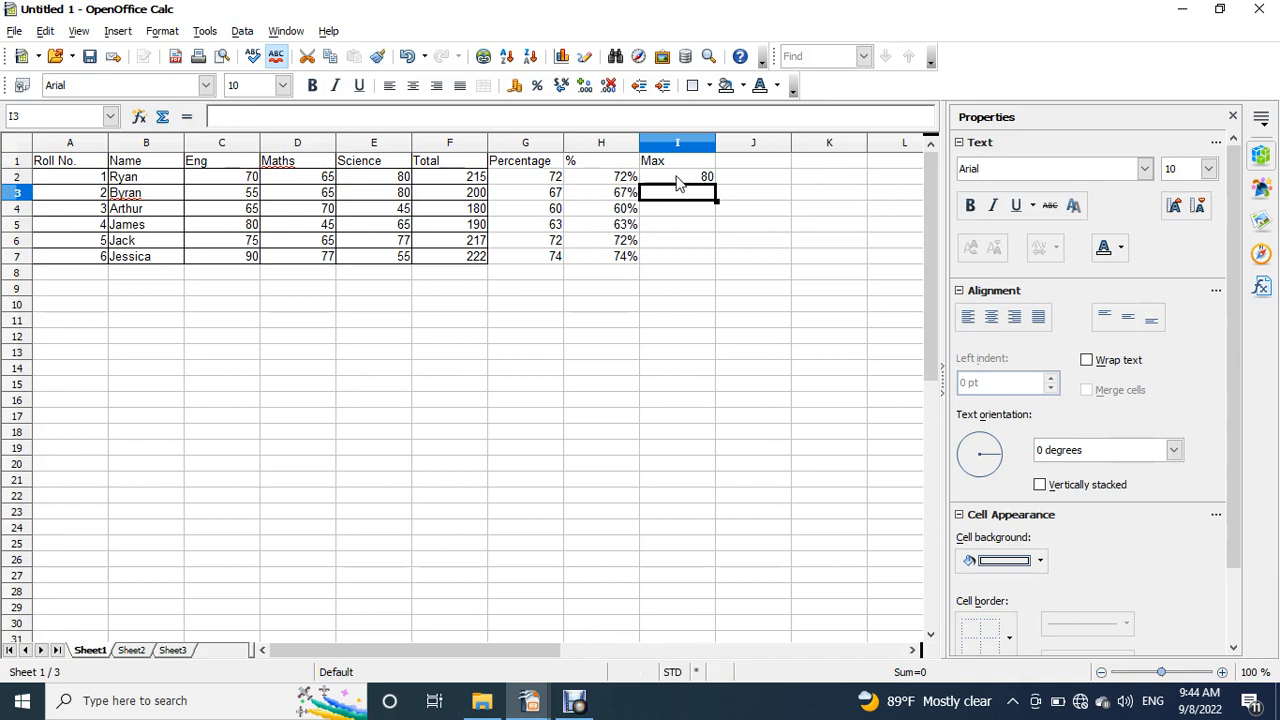
click(707, 177)
click(395, 184)
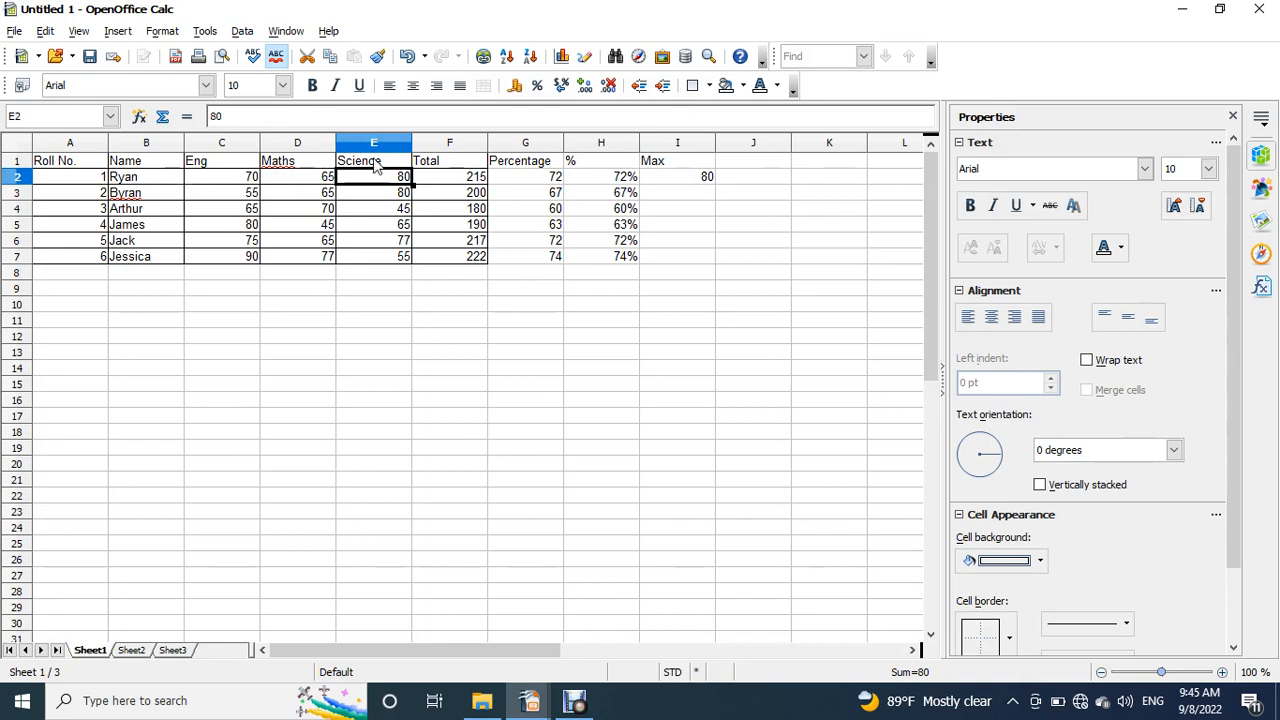
click(706, 180)
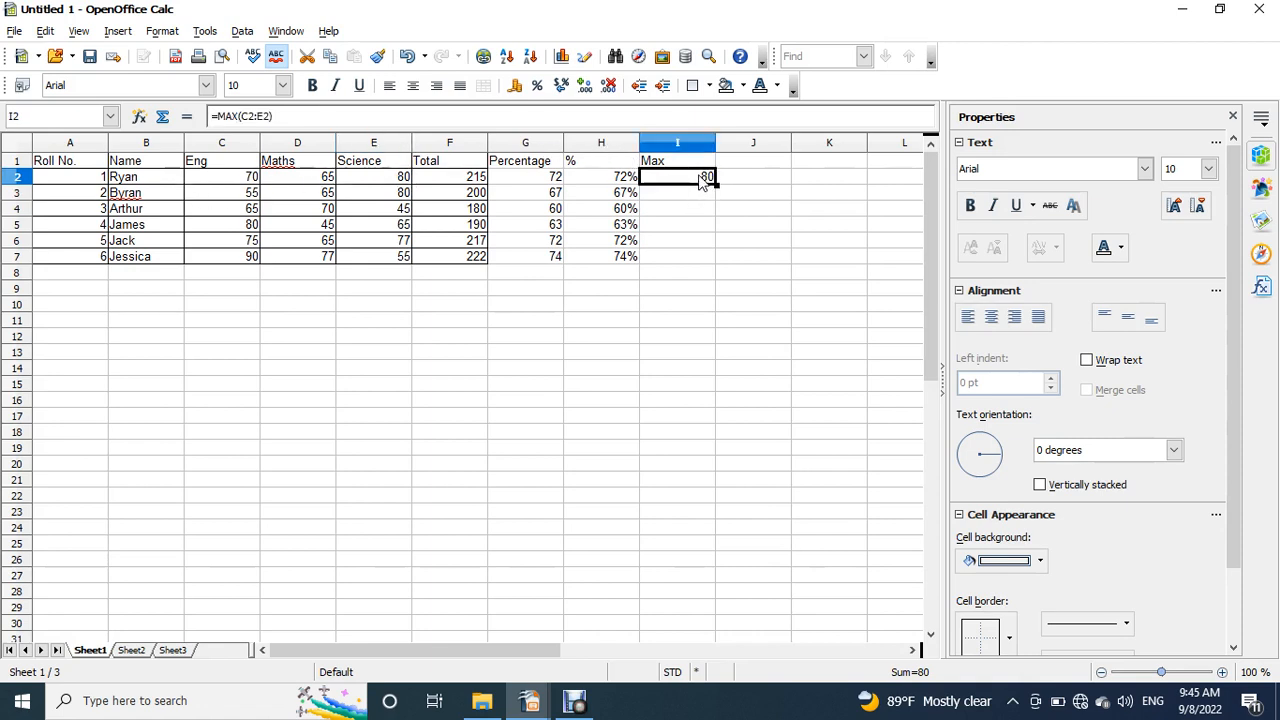
- Enter the formula =MAX(C3:E3) in cell I3 for the second student's highest mark
click(707, 197)
text(=)
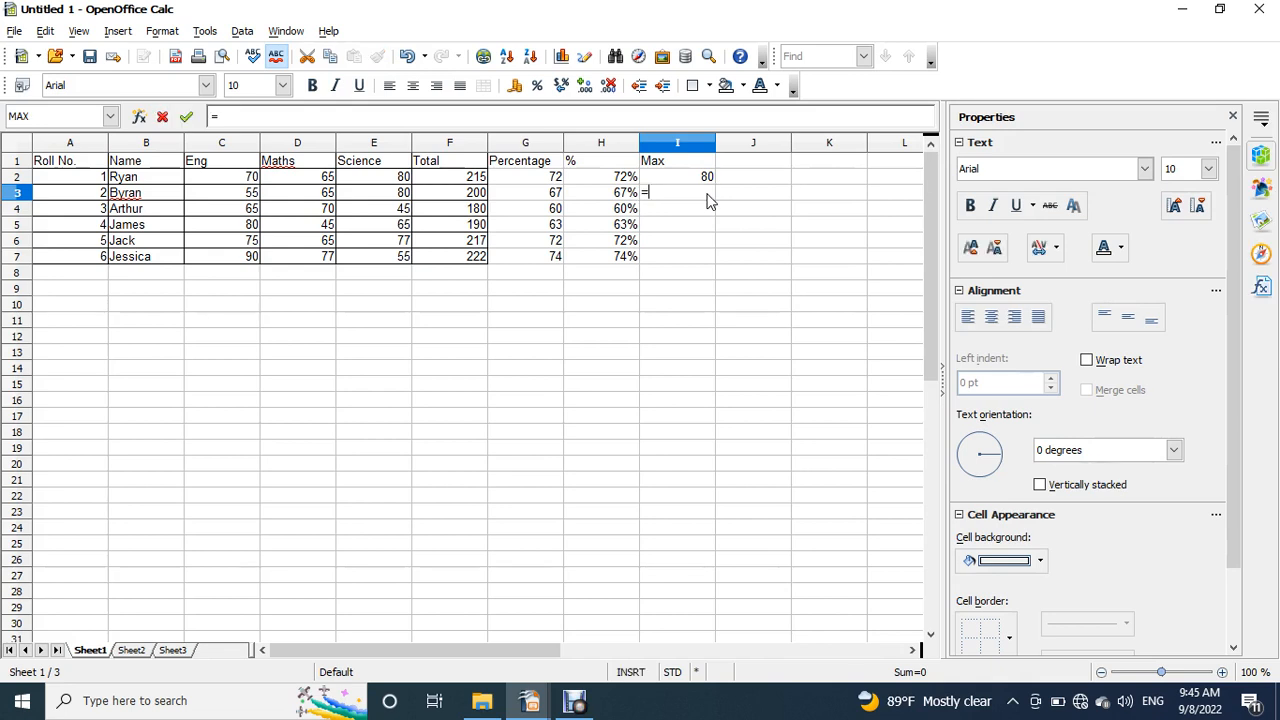
text(max()
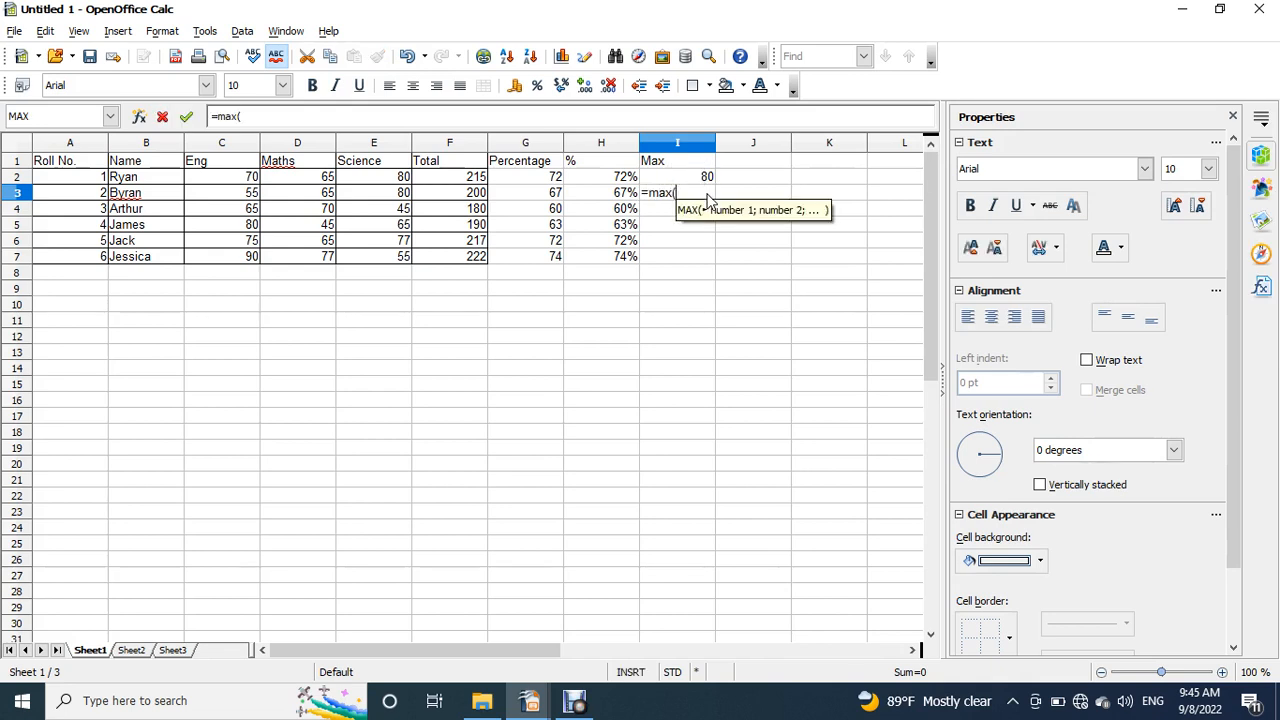
text())
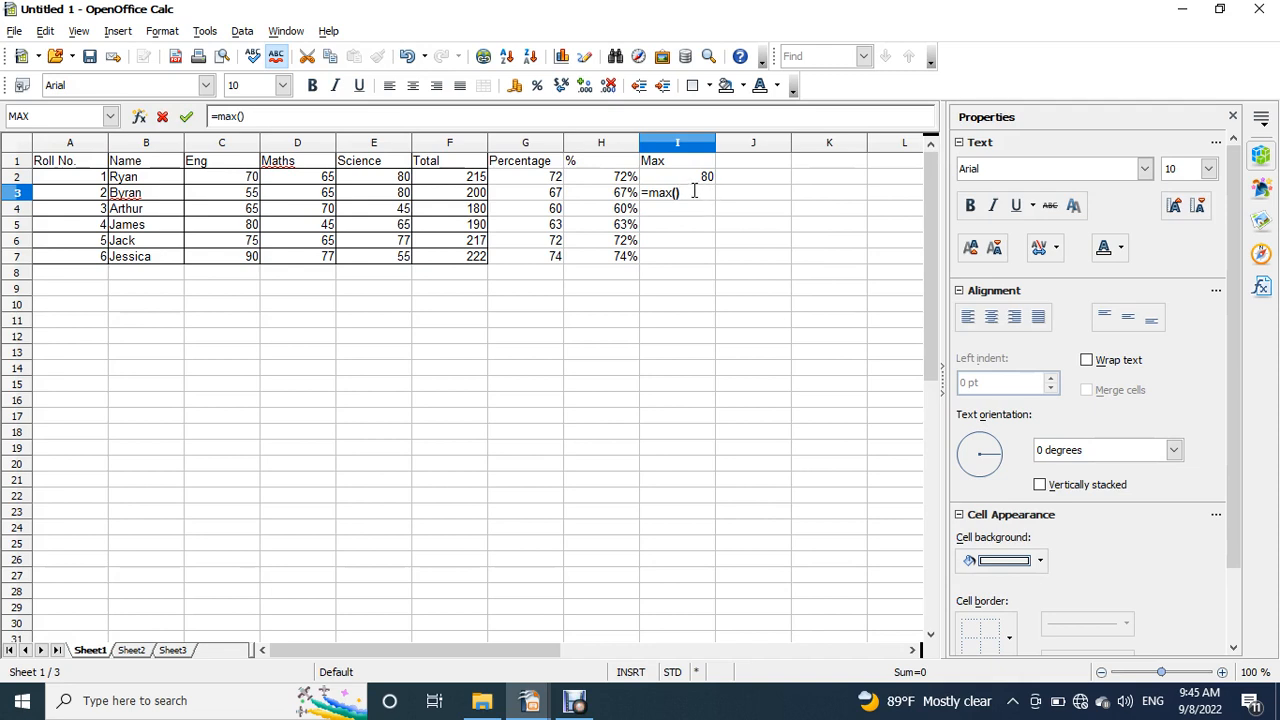
click(241, 116)
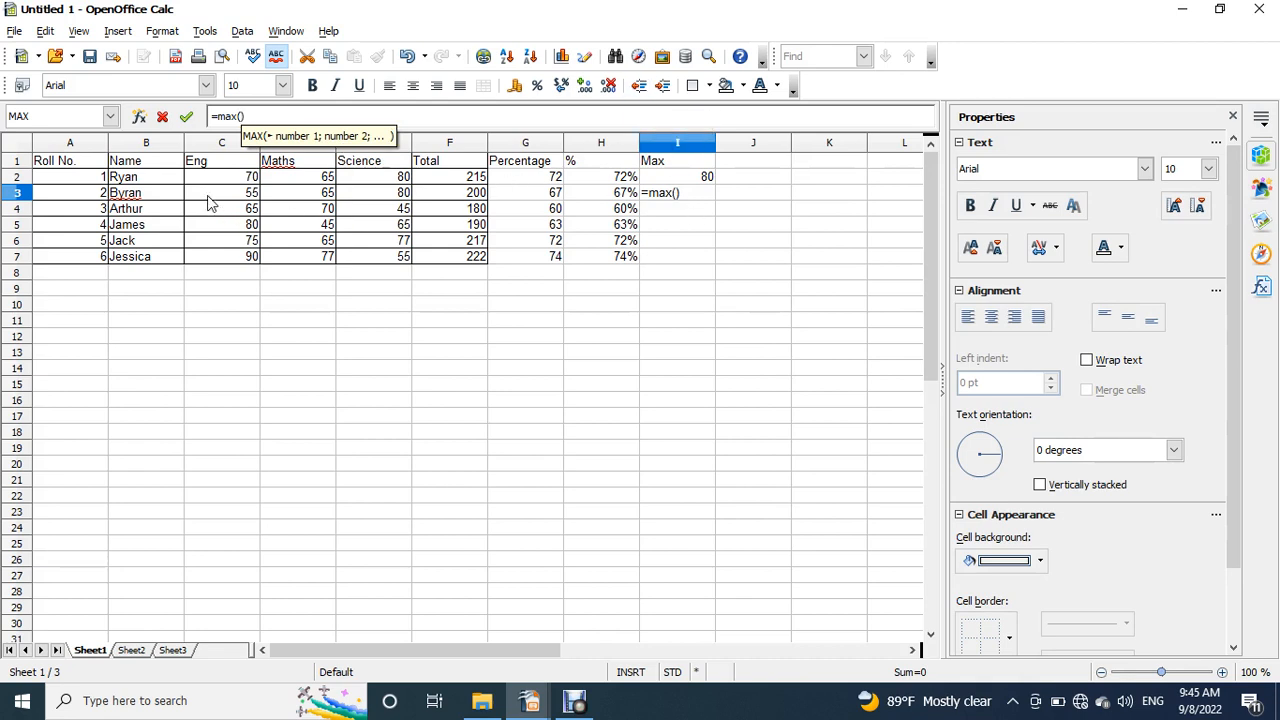
drag(214, 196, 383, 203)
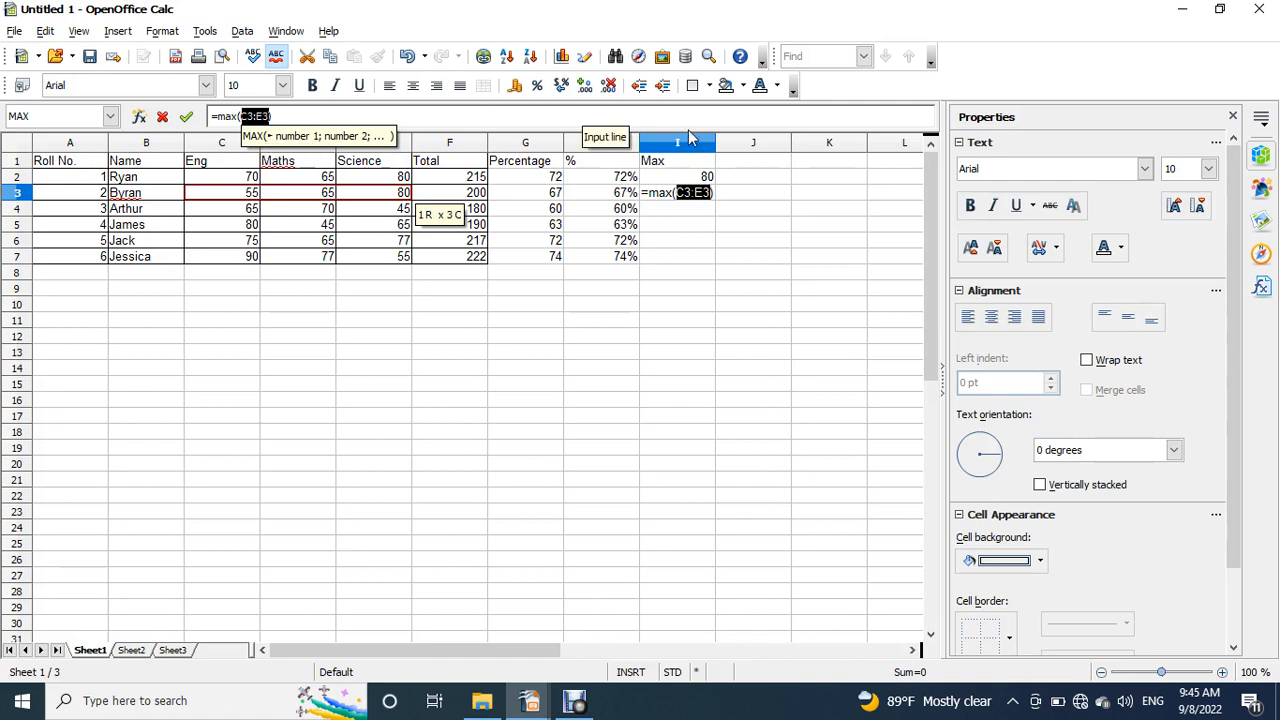
key(Return)
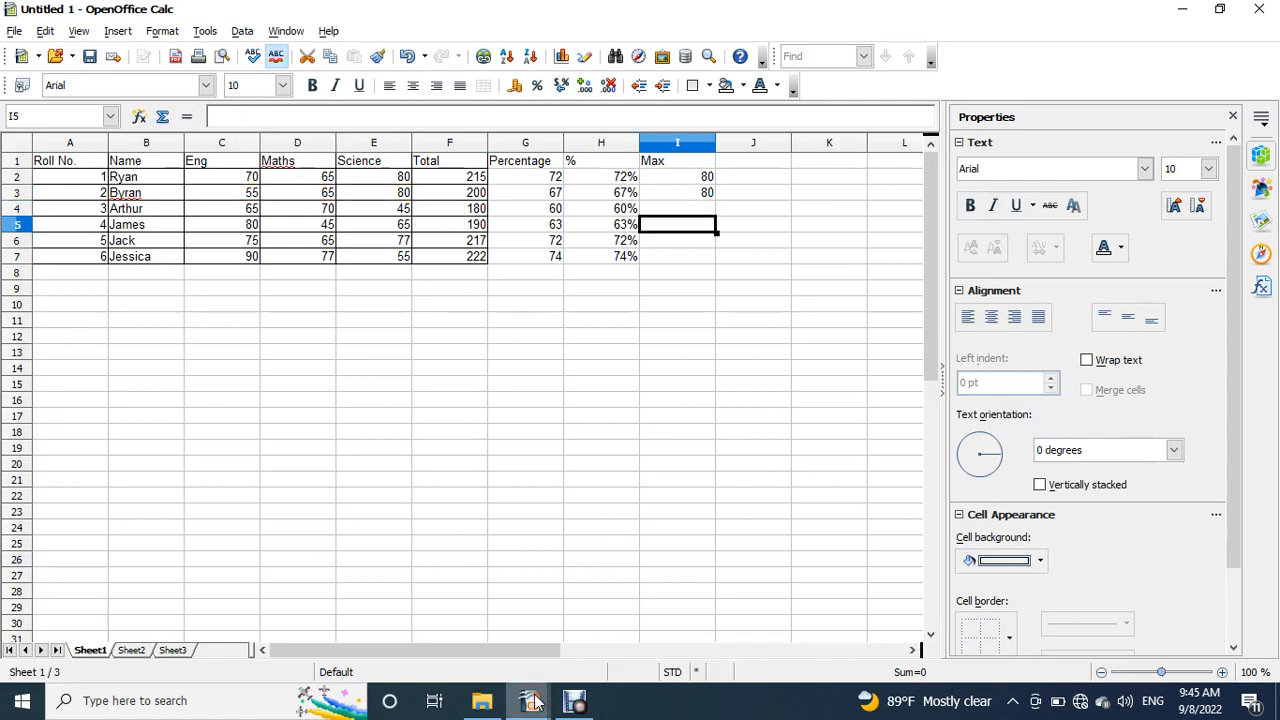
- Fill the MAX formula from I3 down to I7 and check the formulas in the Max column
click(712, 207)
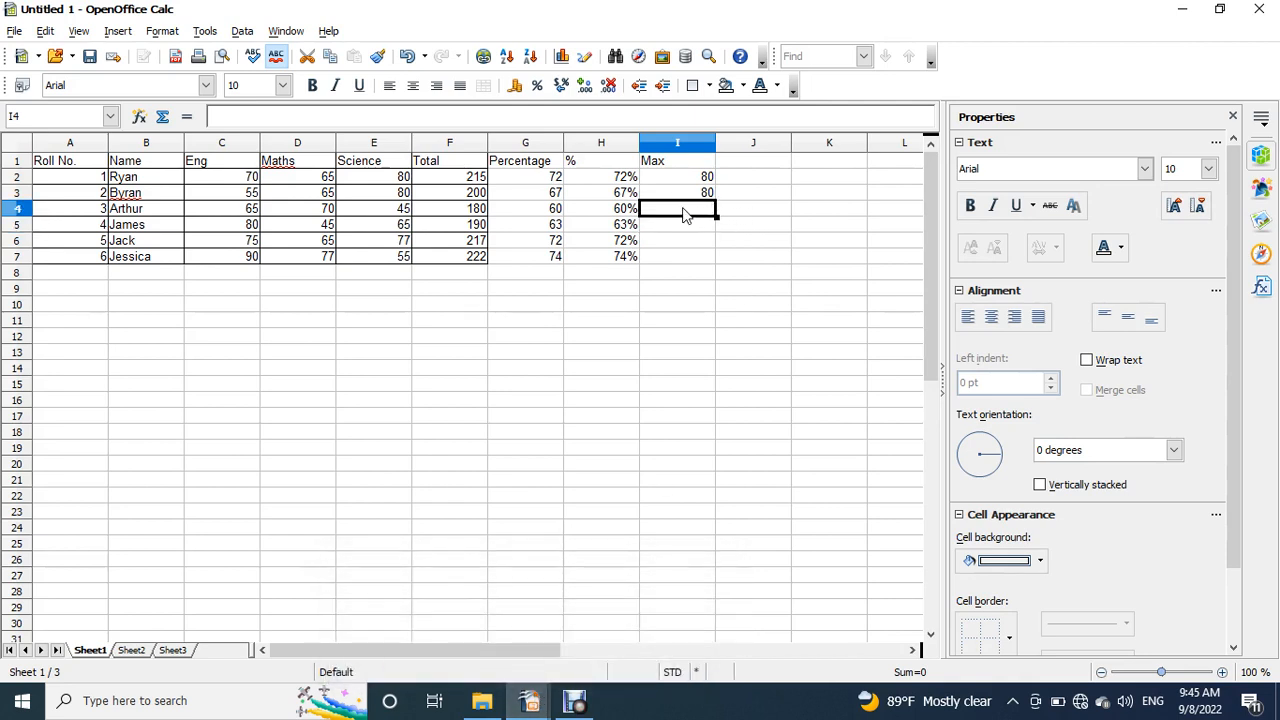
click(712, 196)
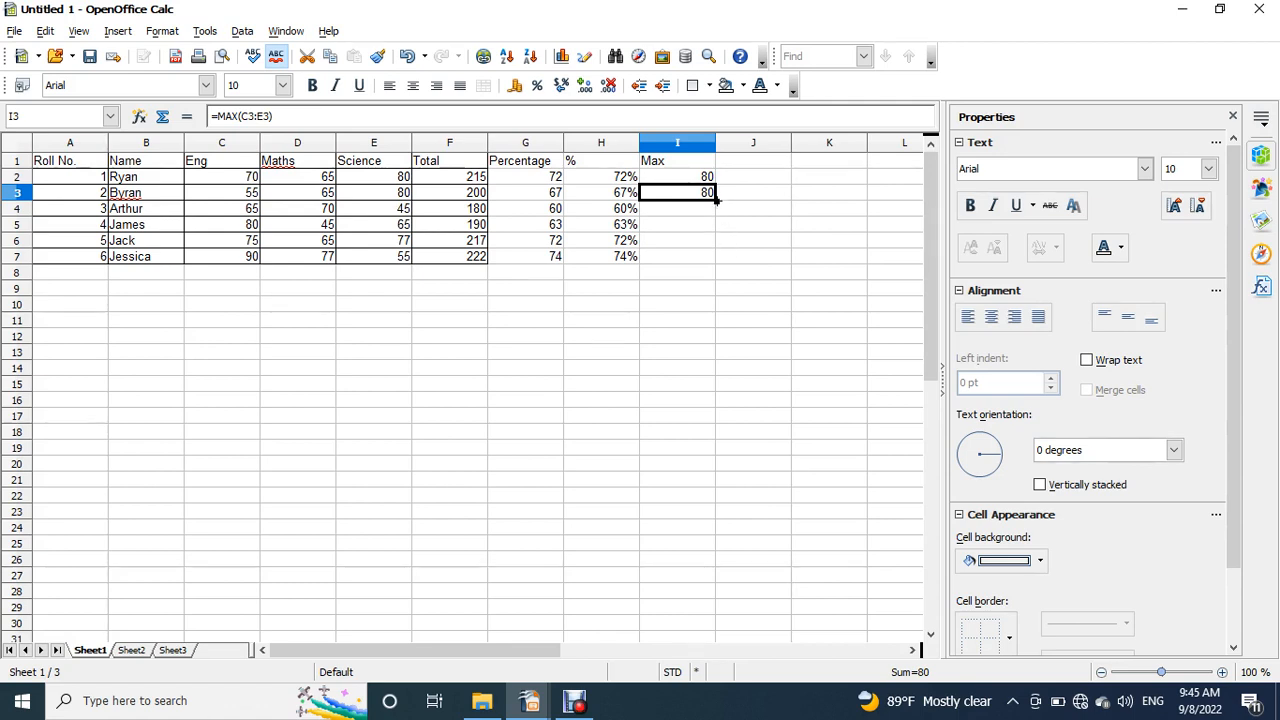
drag(716, 200, 720, 276)
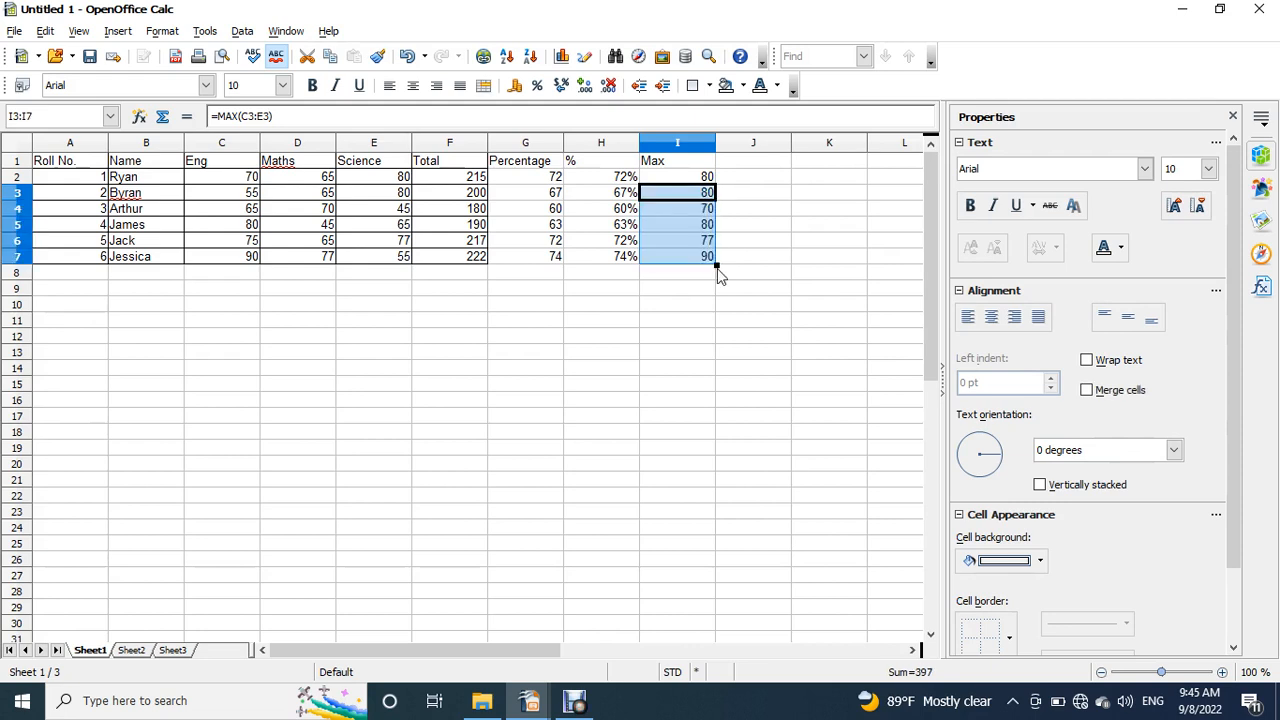
click(700, 207)
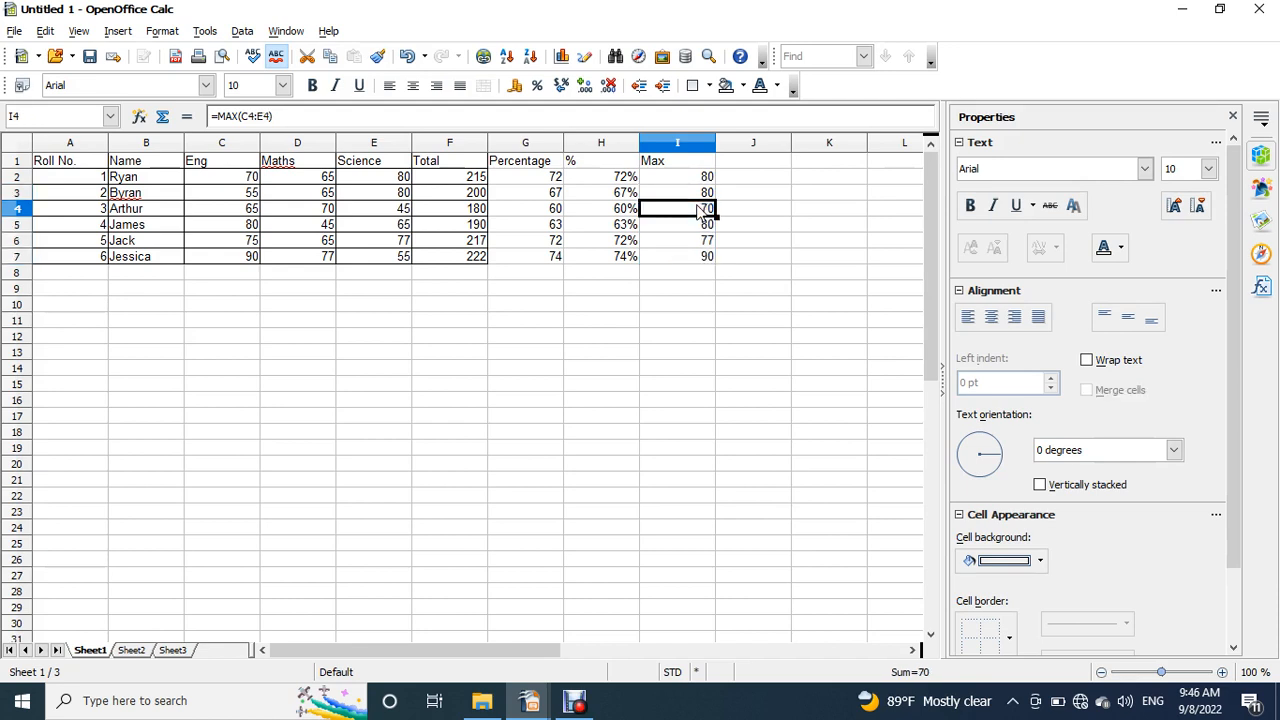
click(677, 224)
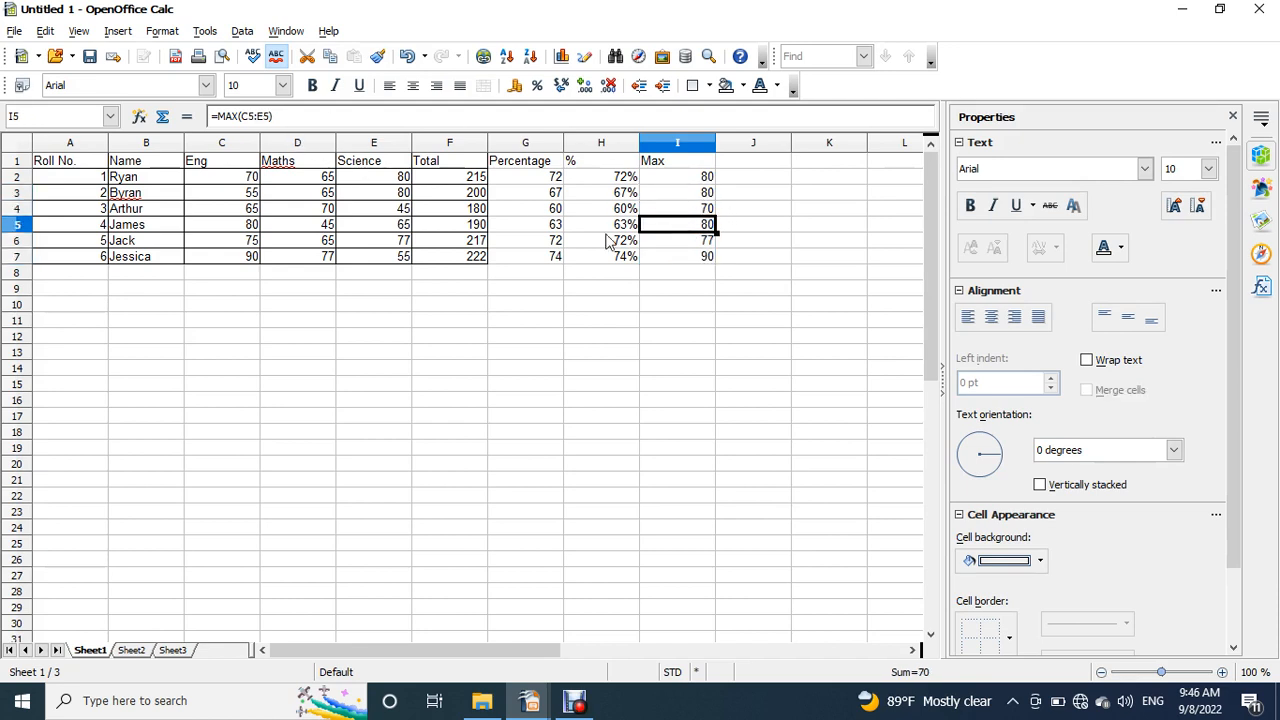
click(701, 261)
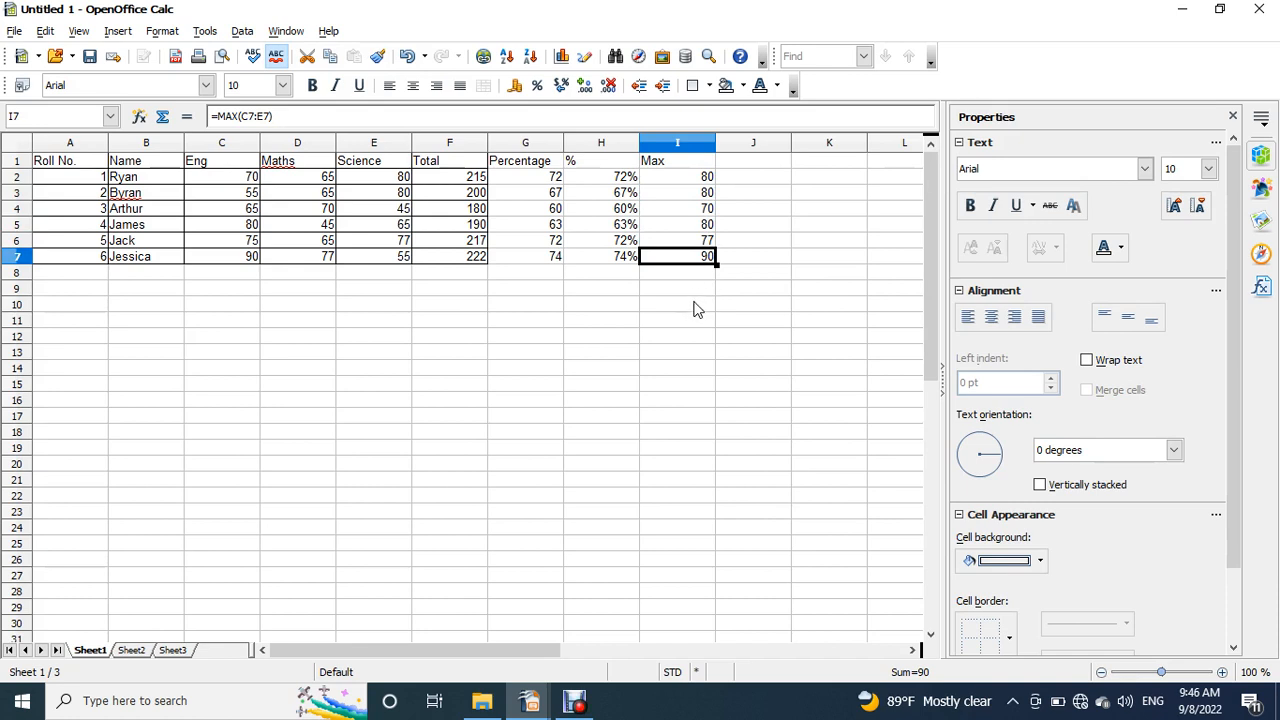
click(708, 182)
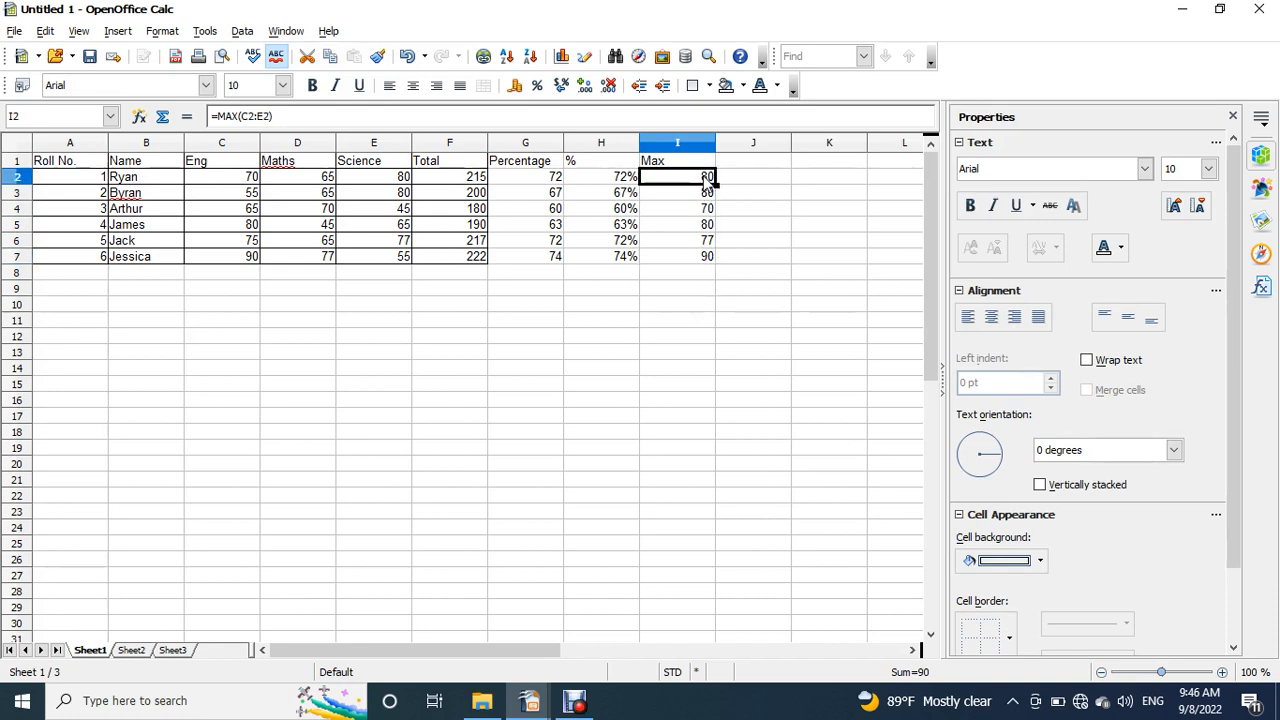
drag(240, 177, 420, 177)
- Enter the heading min in cell J1, beside the Max column
click(730, 164)
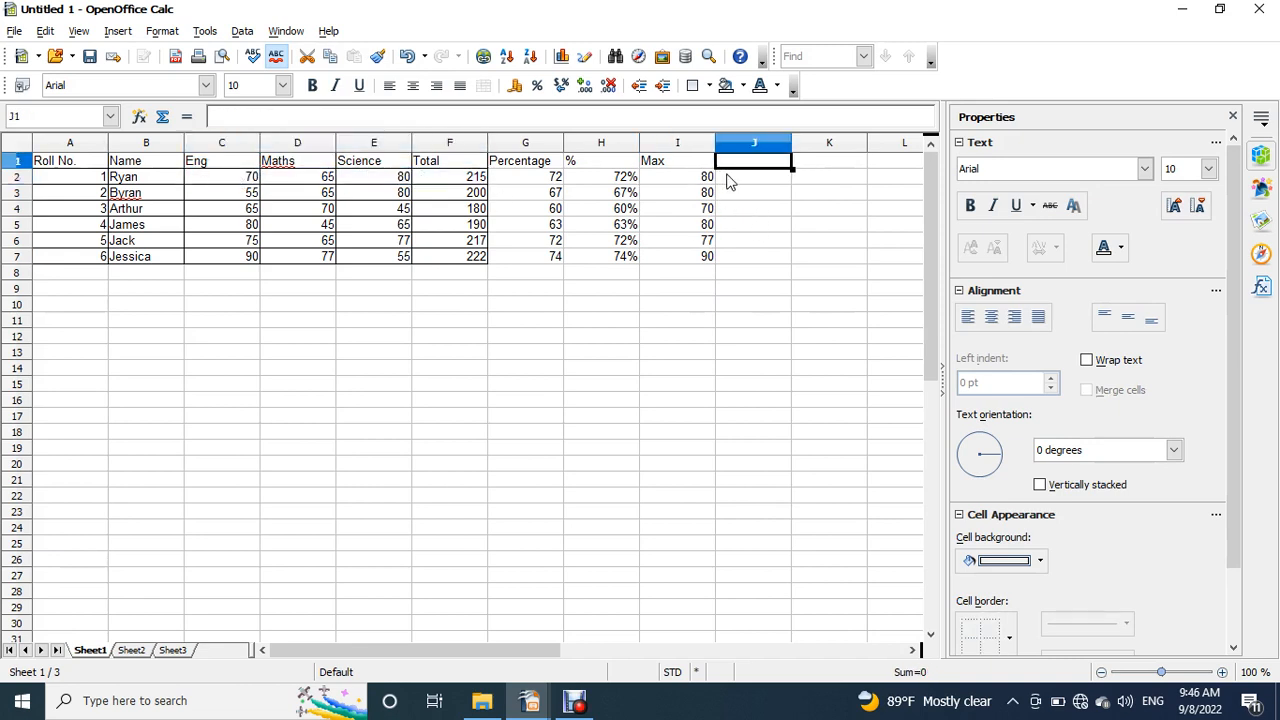
text(mi)
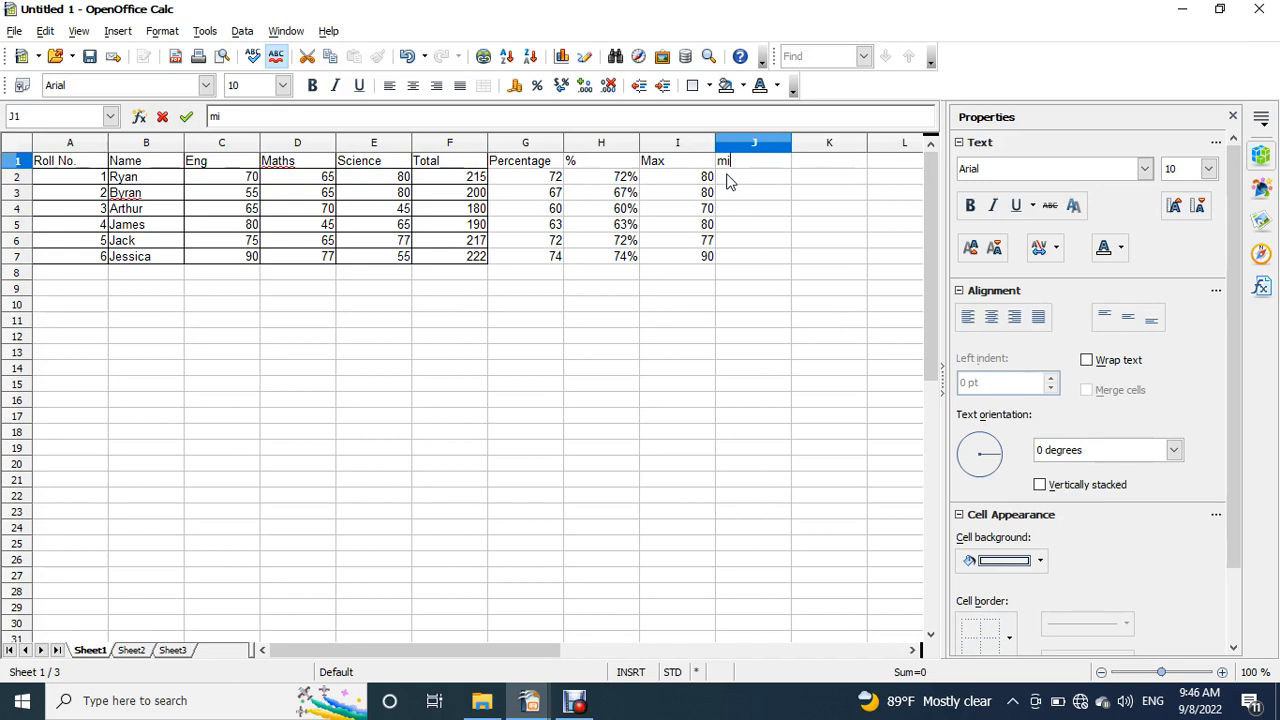
text(n)
key(Return)
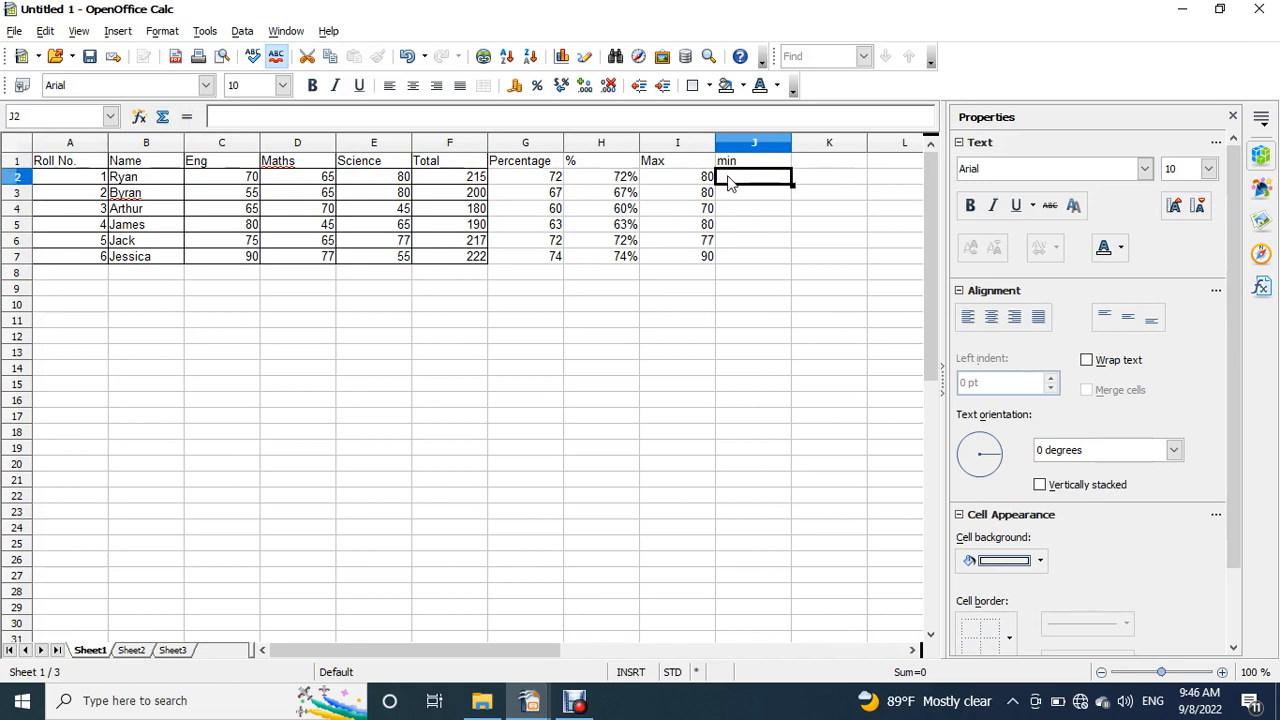
- Enter the formula =MIN(C2:E2) in cell J2 for the first student's lowest subject mark
text(=mi)
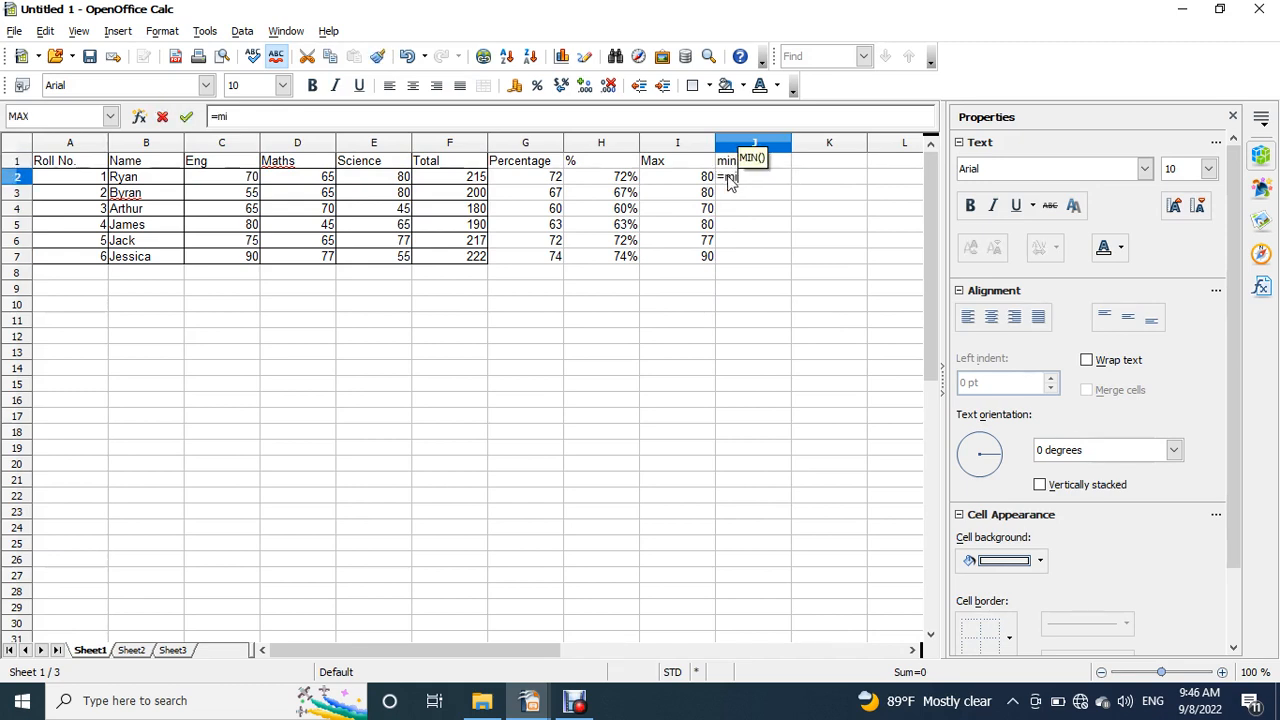
text(n())
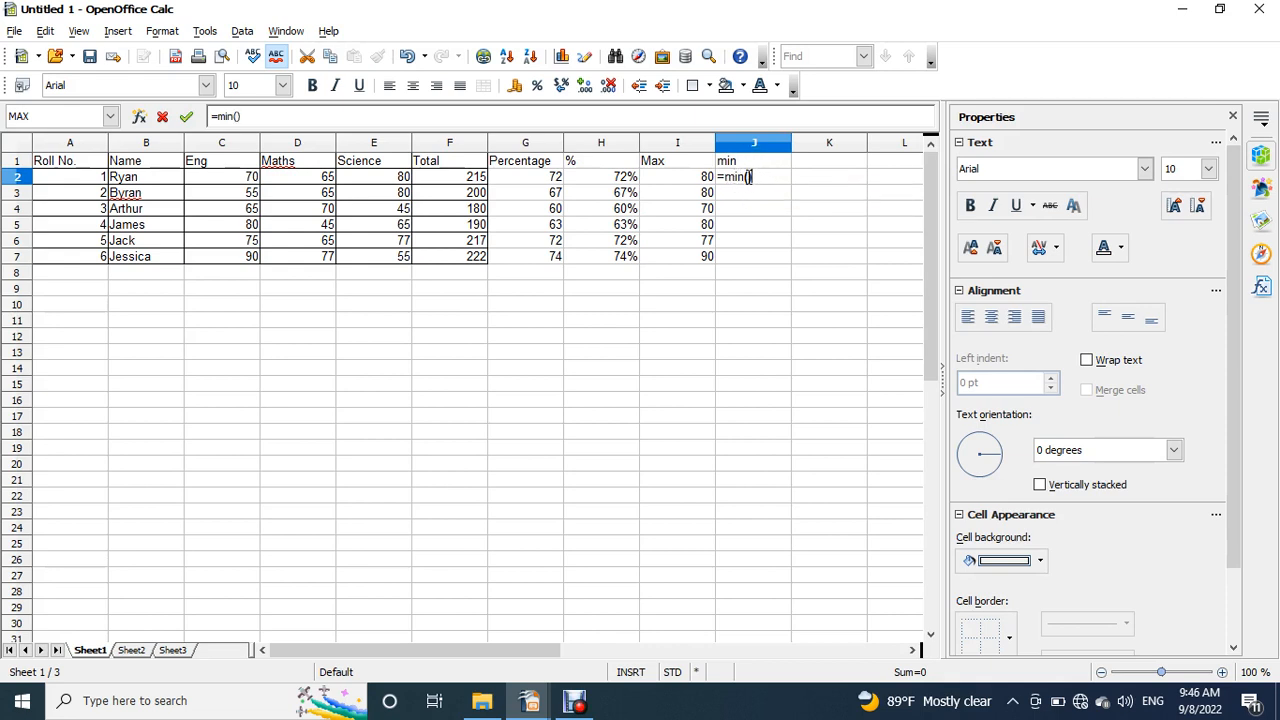
click(750, 176)
drag(248, 178, 392, 178)
key(Return)
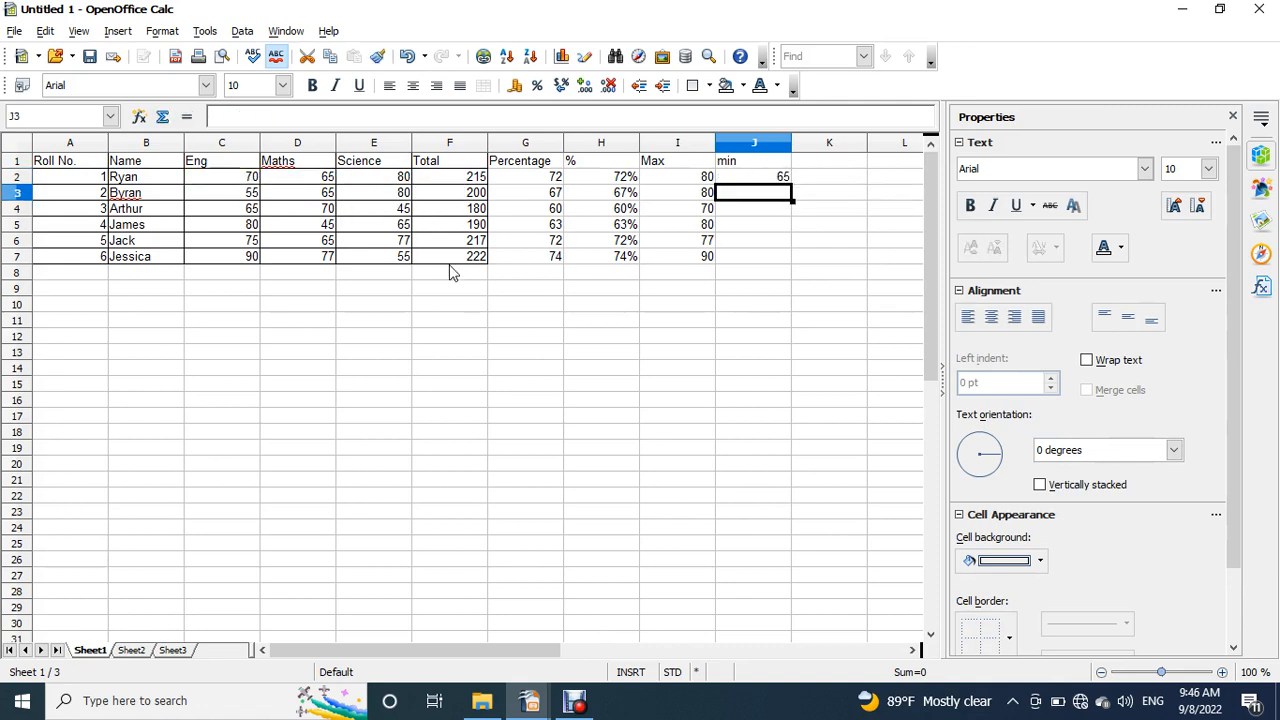
- Fill the MIN formula from J2 down to J7 and check the formula in the last student's row
click(772, 181)
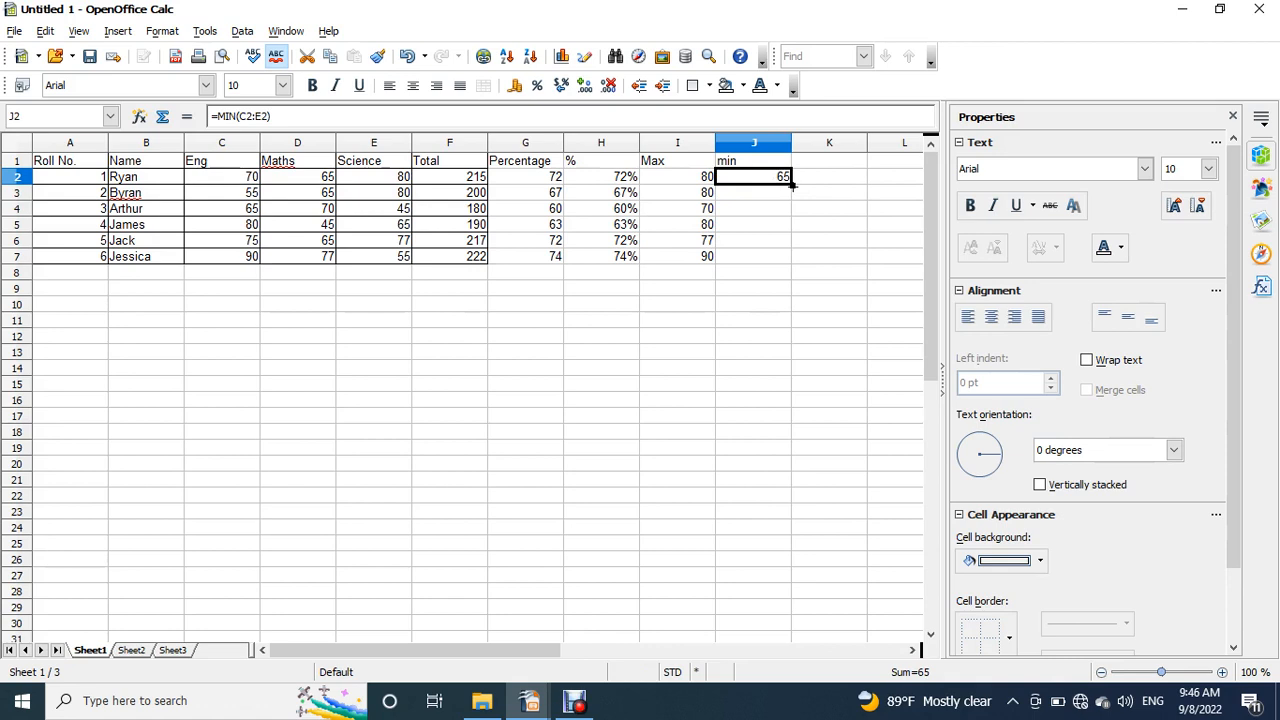
drag(792, 188, 791, 266)
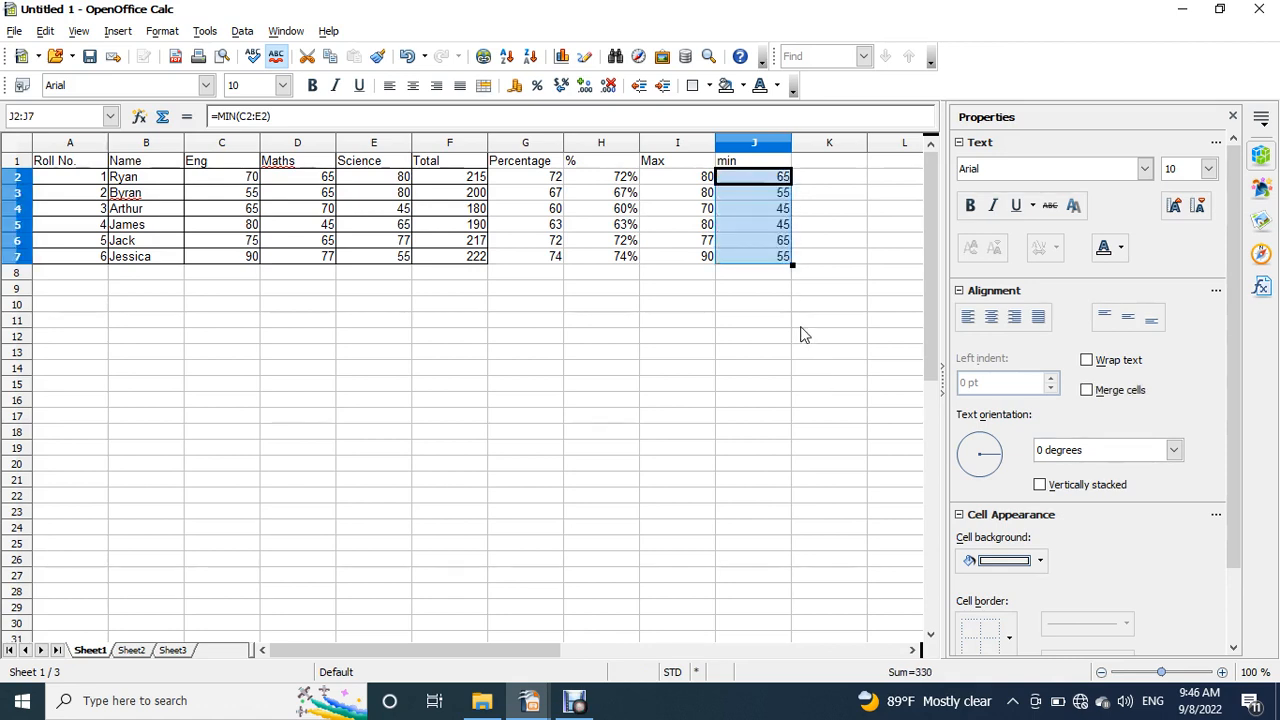
click(778, 257)
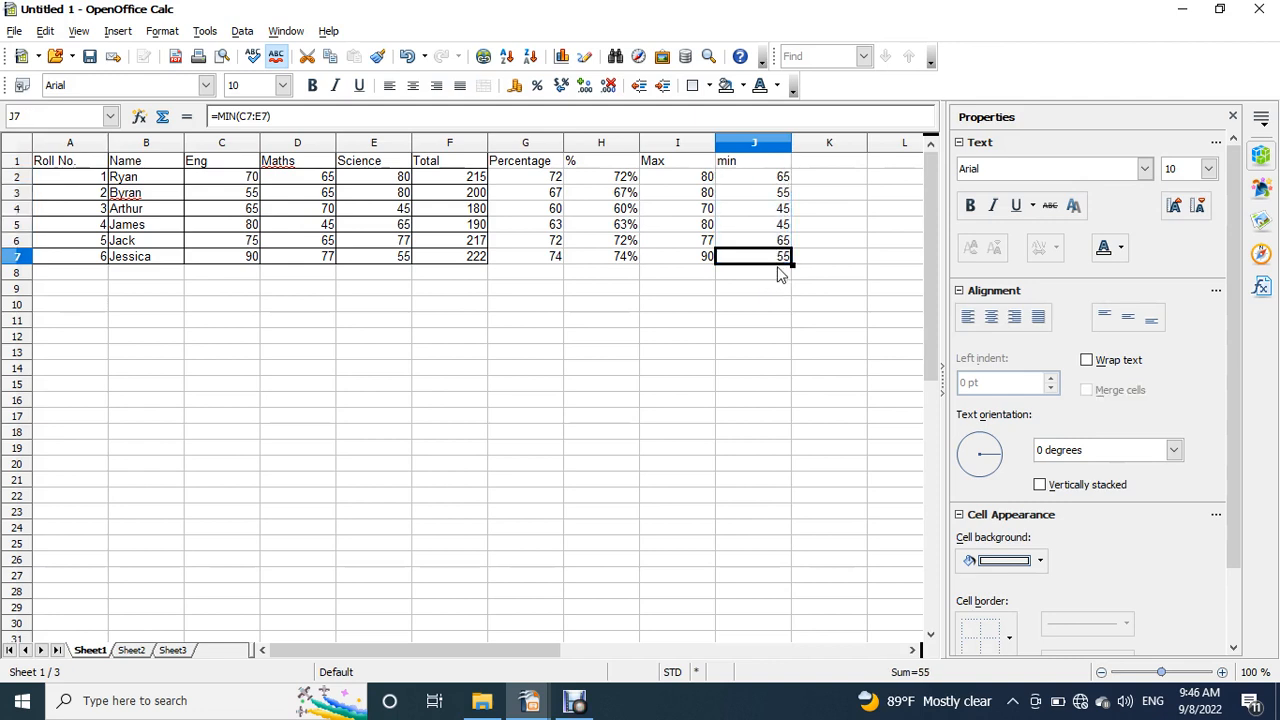
- Enter the heading Average in cell K1, beside the min column
click(818, 165)
text(Av)
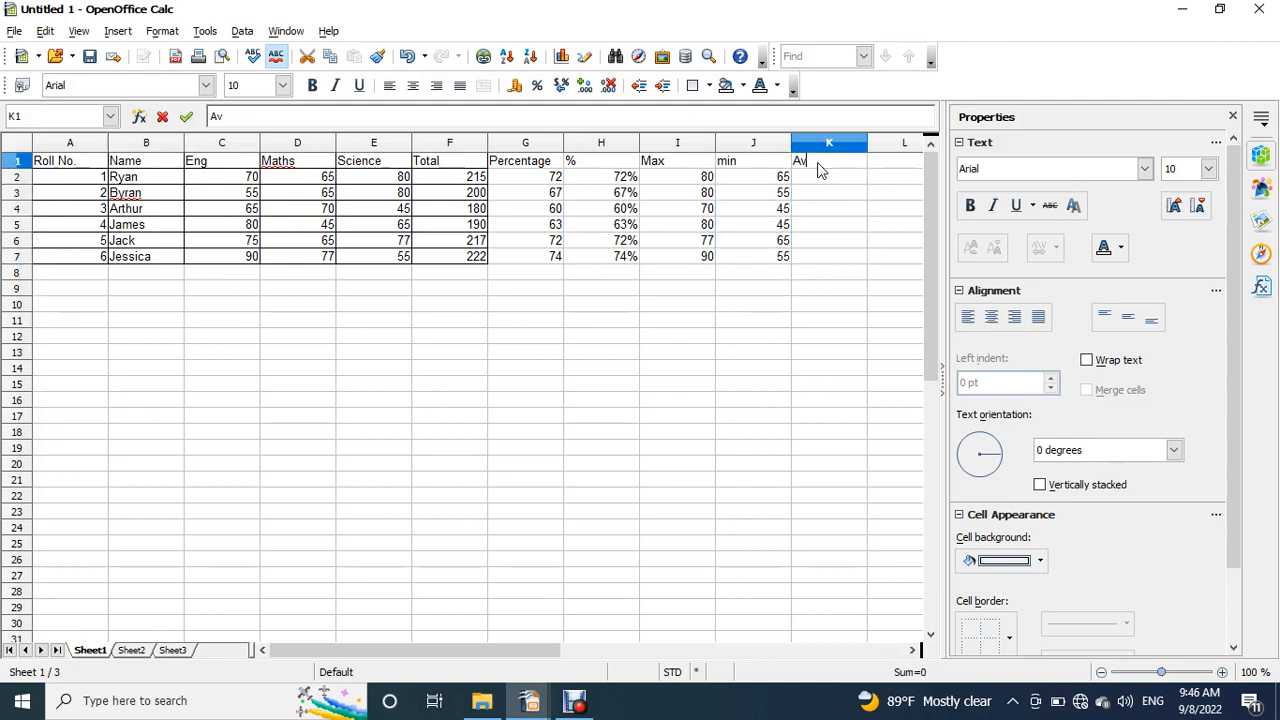
text(erage)
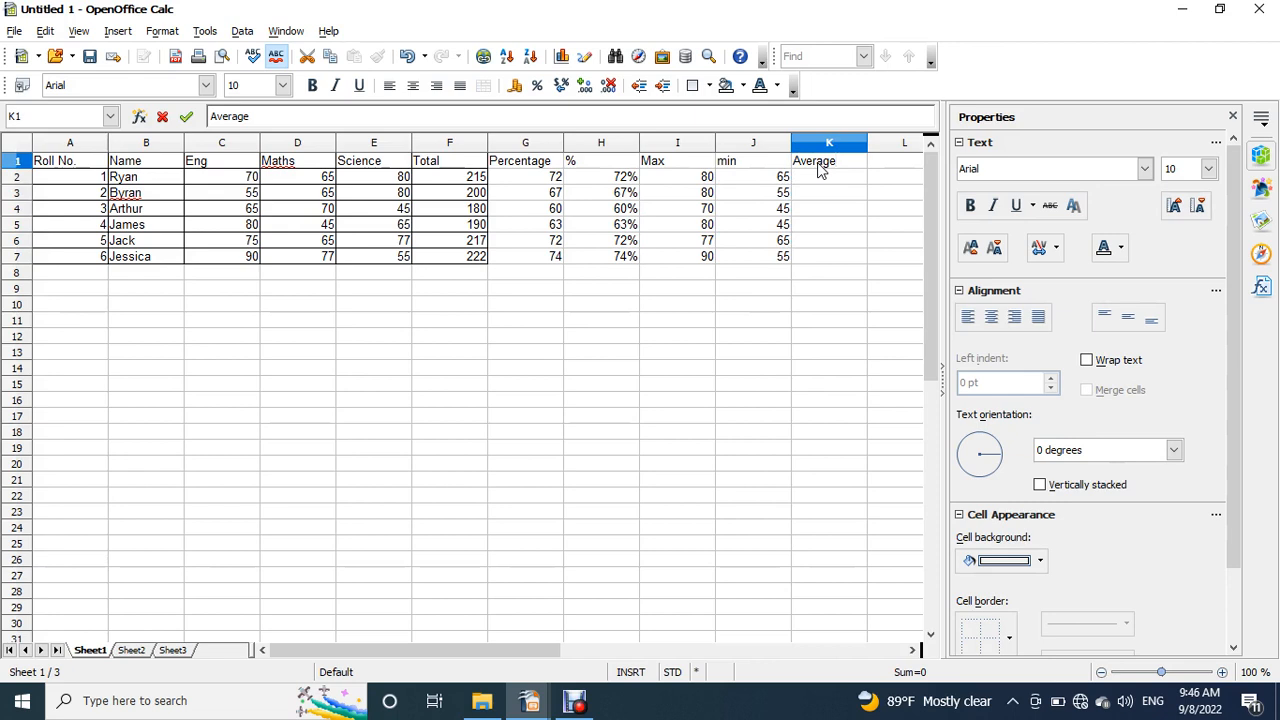
key(Return)
- Enter the formula =AVERAGE(C2:E2) in cell K2 for the first student's mean subject mark
text(=)
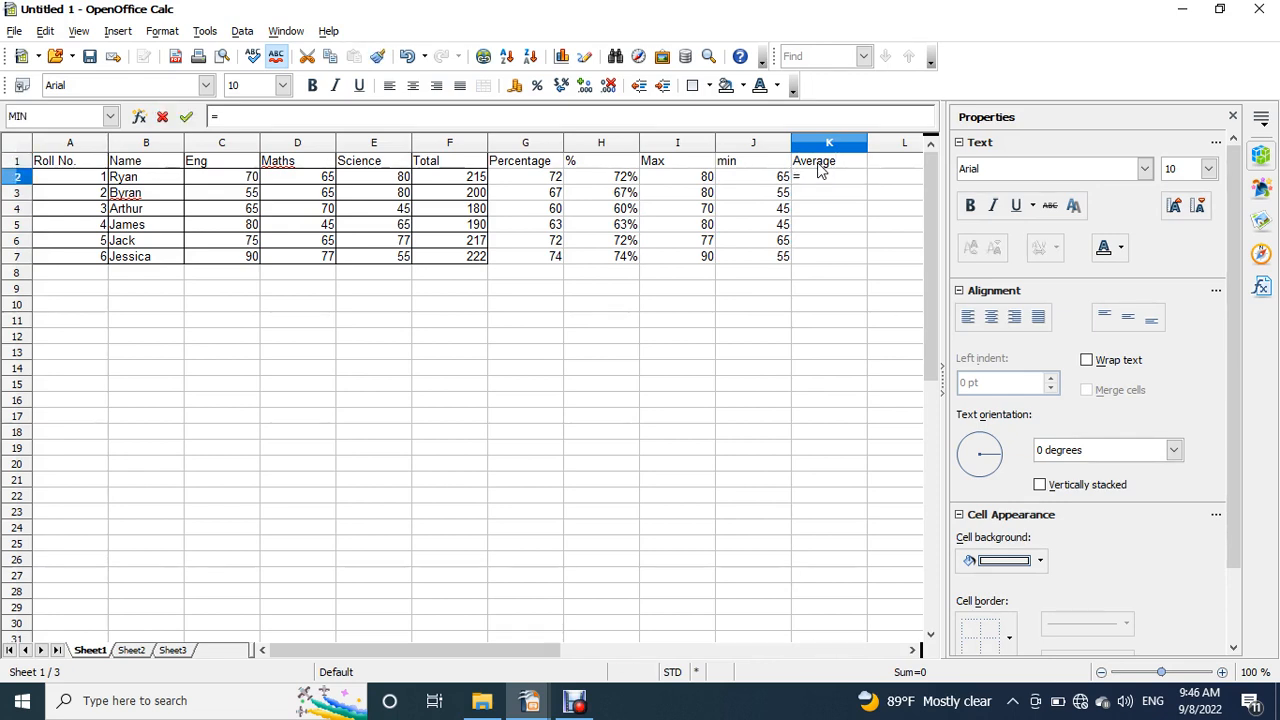
text(avera)
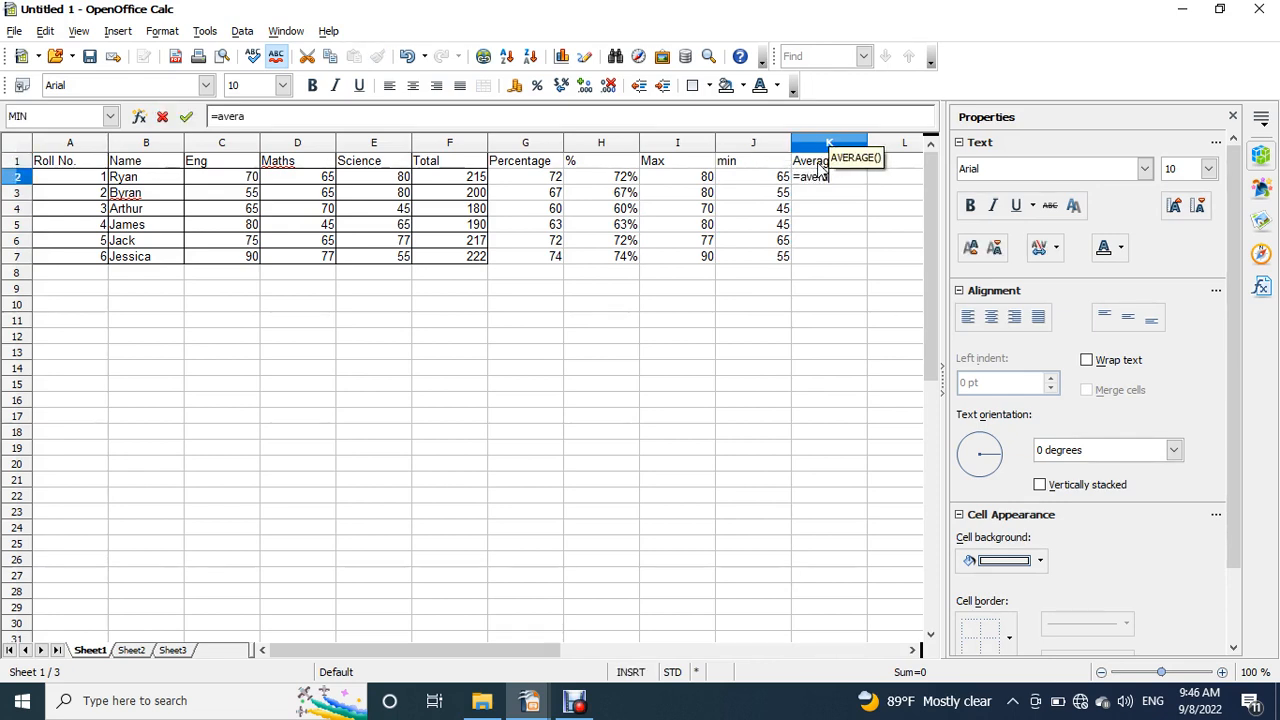
text(ge())
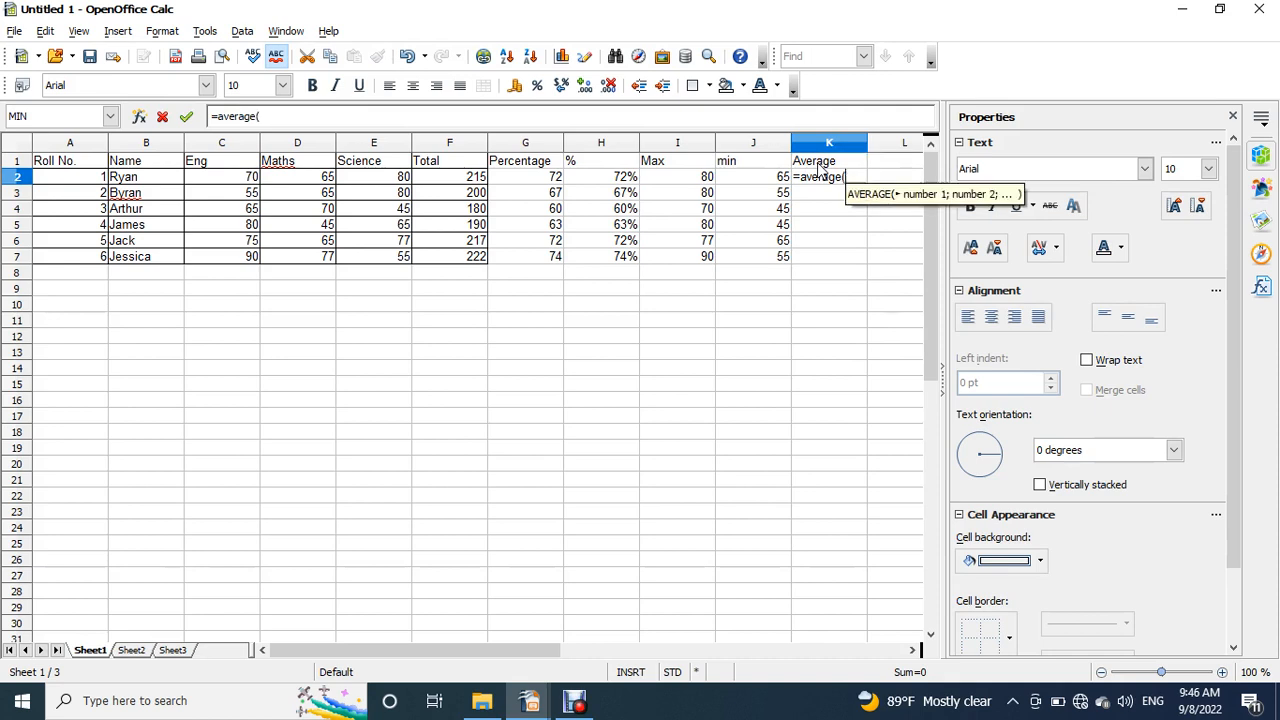
click(258, 117)
drag(247, 180, 340, 190)
key(Return)
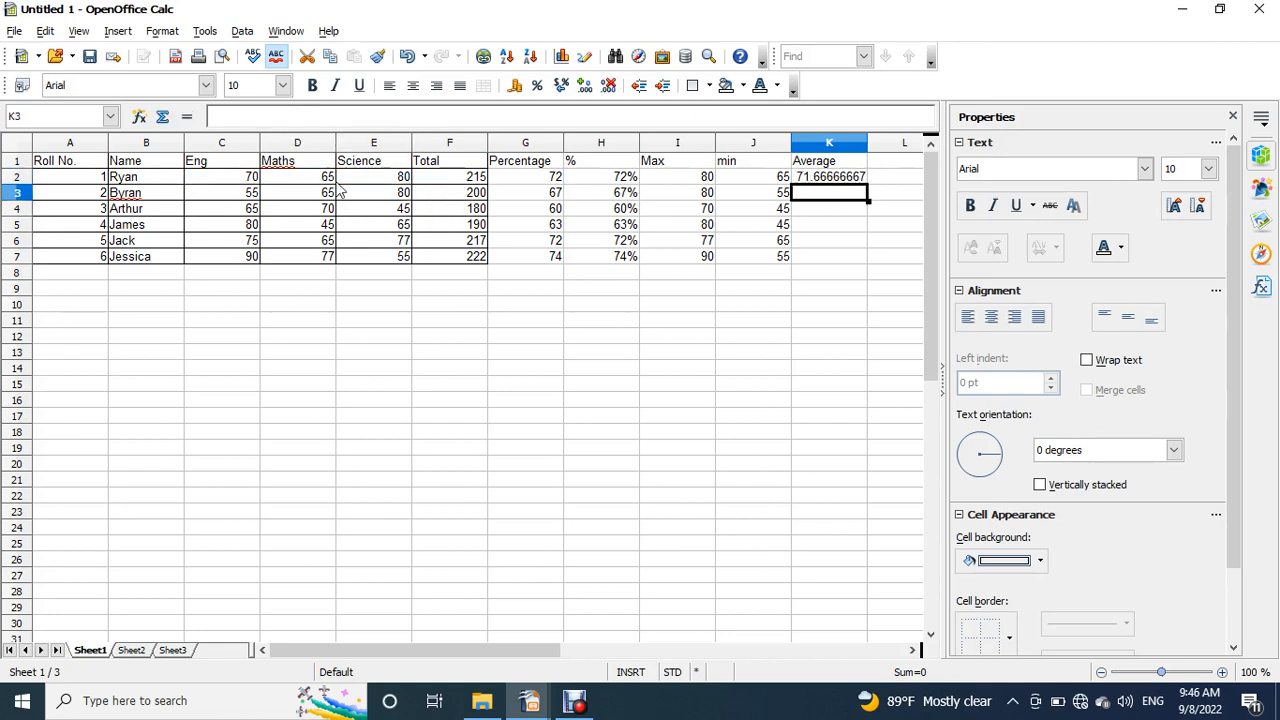
- Fill the AVERAGE formula from K2 down to K7 for the remaining students
click(843, 180)
drag(868, 180, 866, 266)
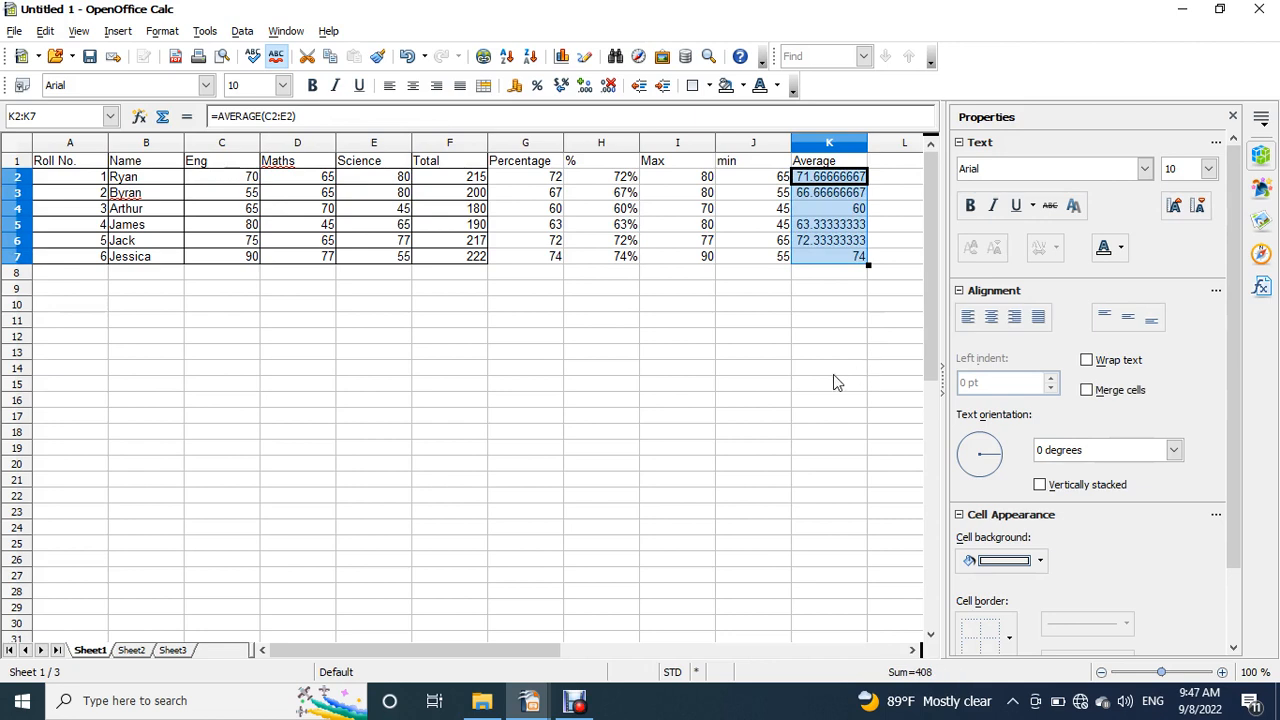
click(843, 289)
- Format the averages in K2:K7 as whole numbers using the Number category's -1234 format
click(822, 185)
drag(822, 185, 828, 254)
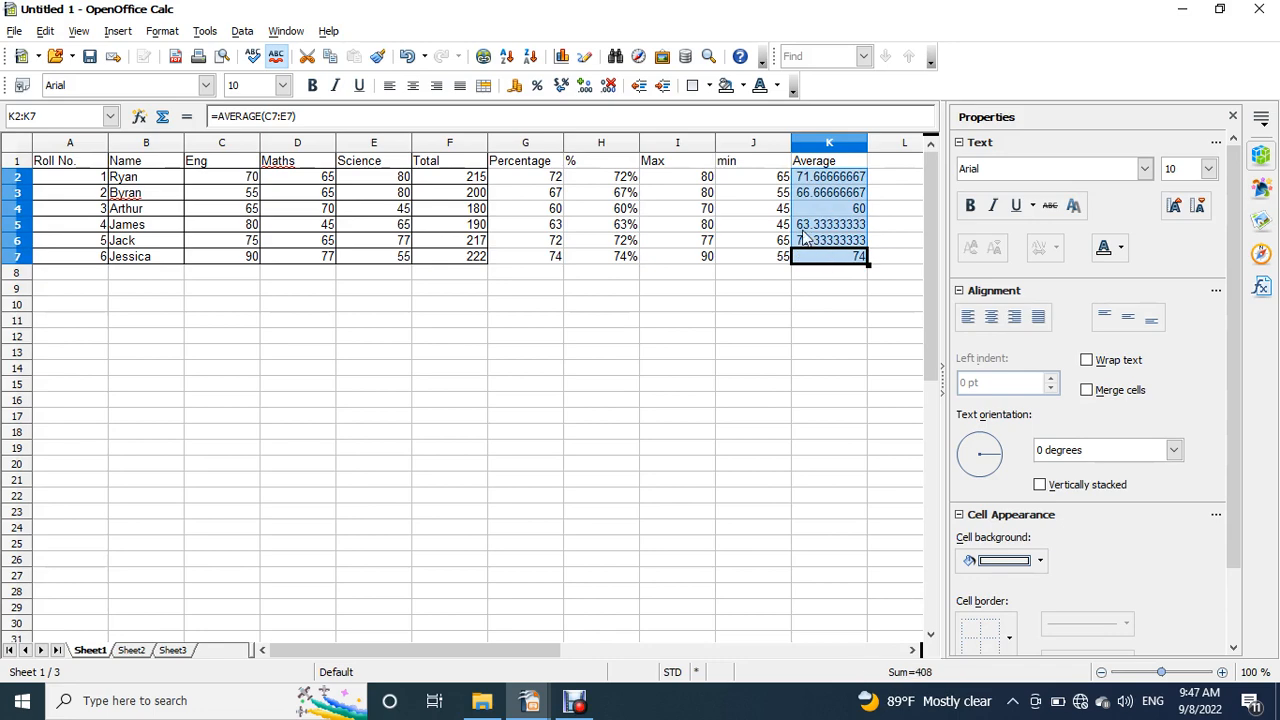
click(170, 33)
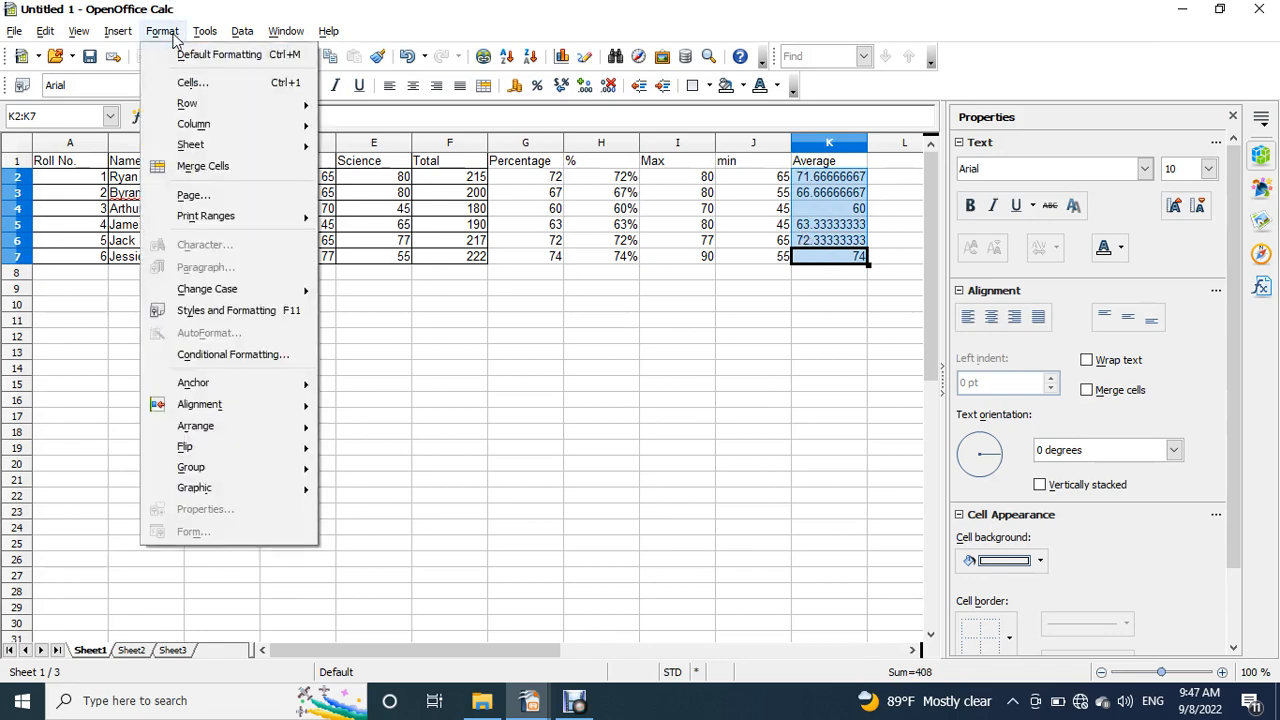
click(193, 82)
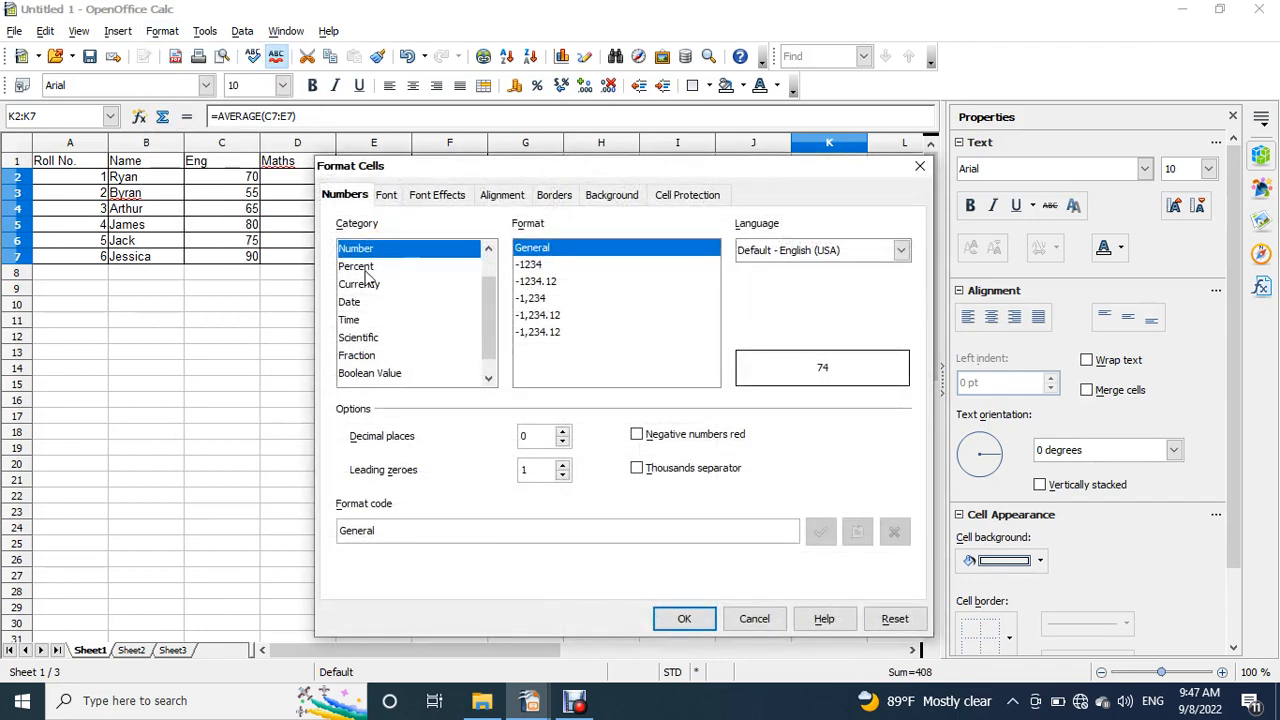
click(547, 265)
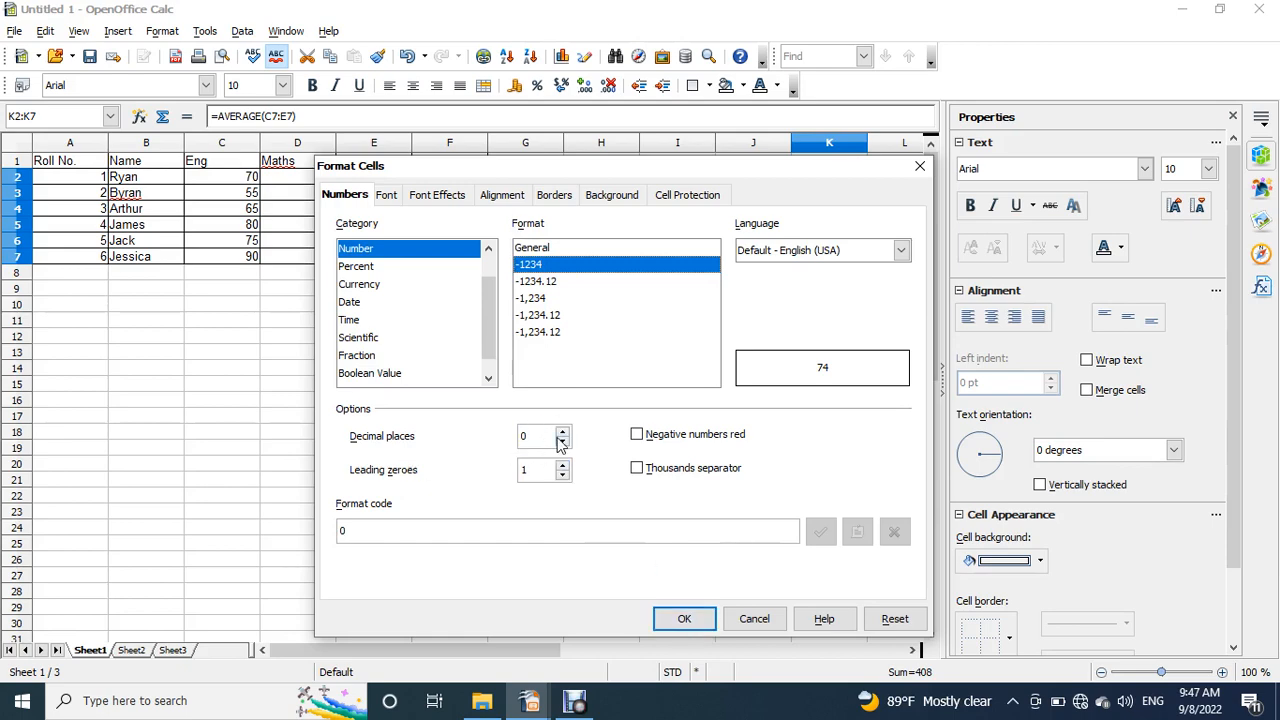
click(678, 619)
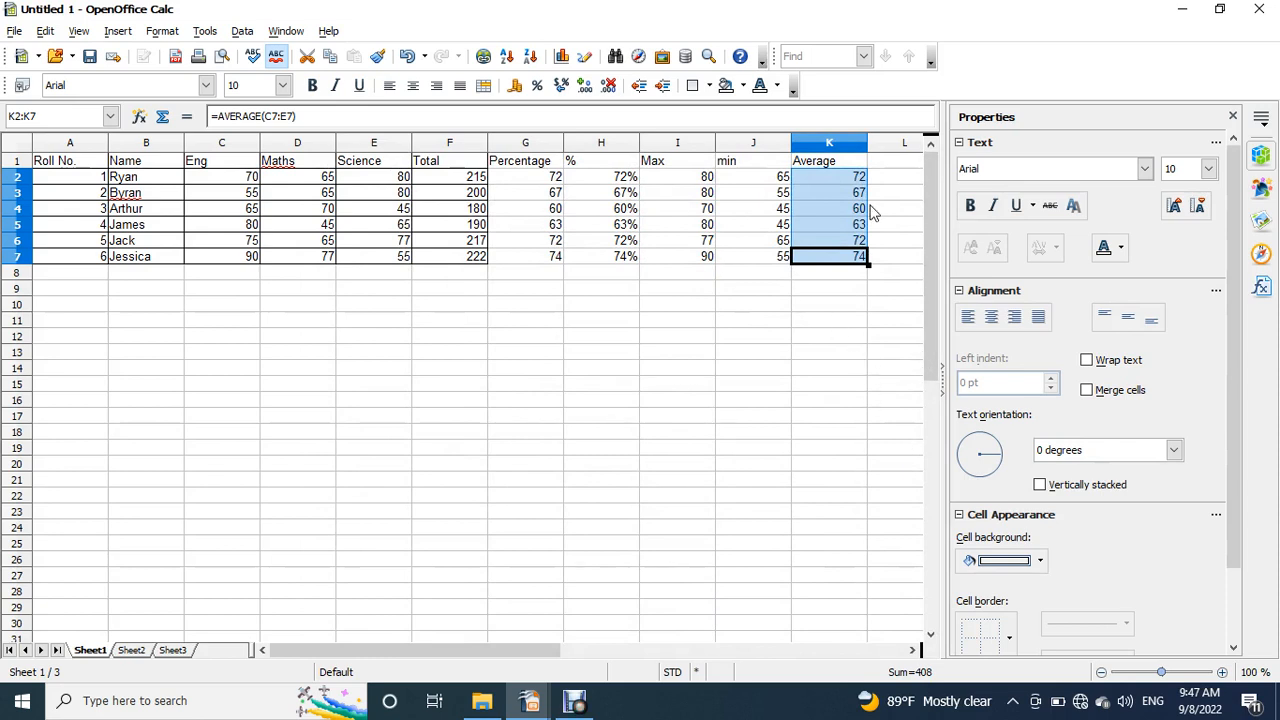
- Apply borders around and between all cells of the Max, min and Average columns, I1:K7
drag(657, 163, 842, 267)
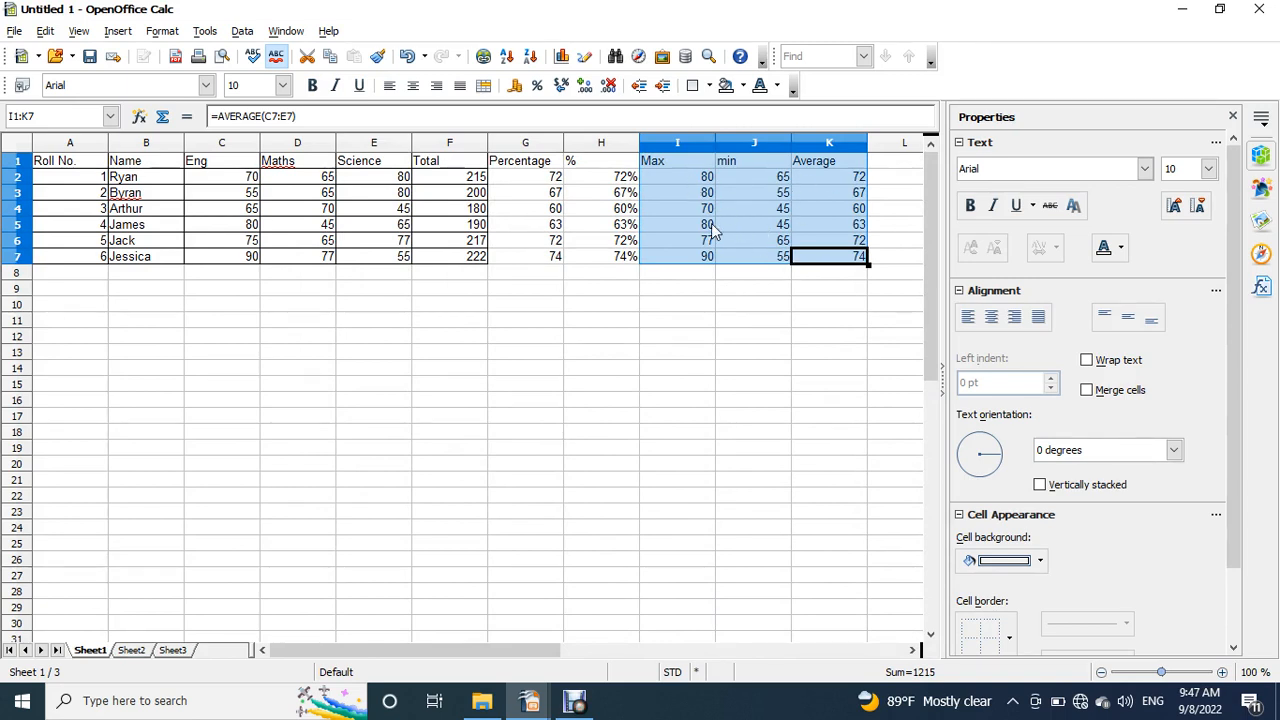
click(1009, 637)
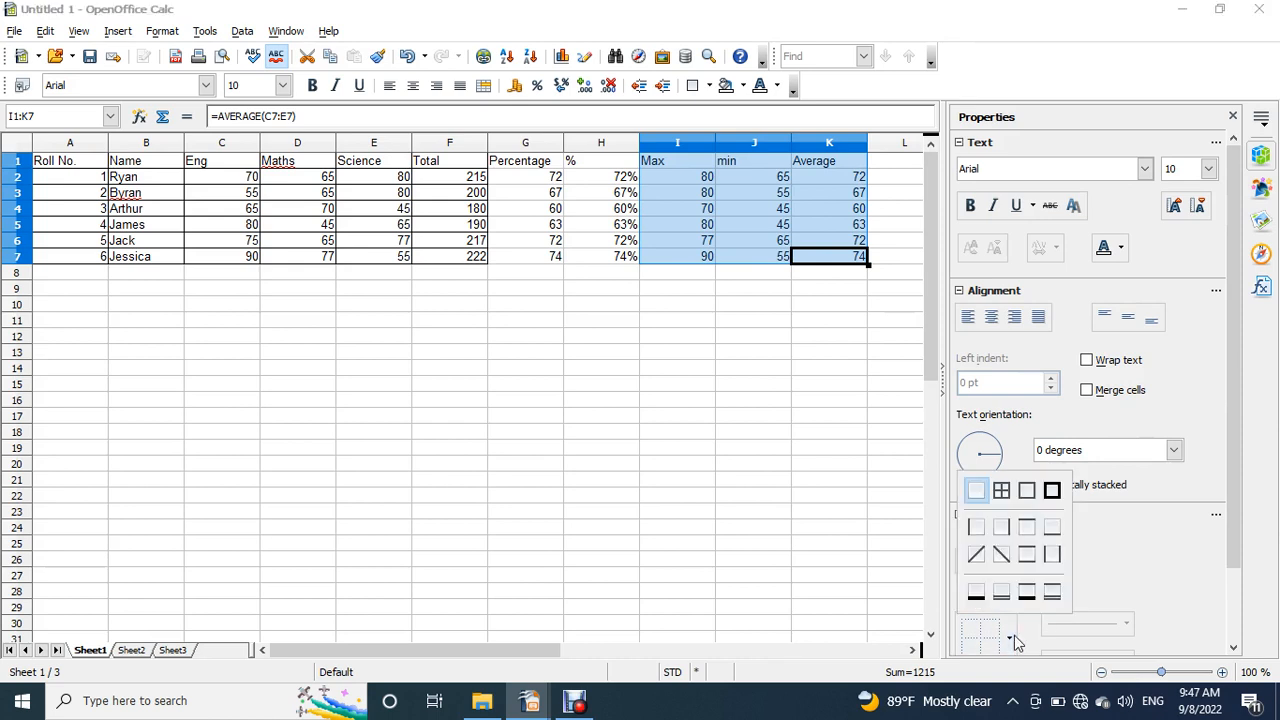
click(1001, 490)
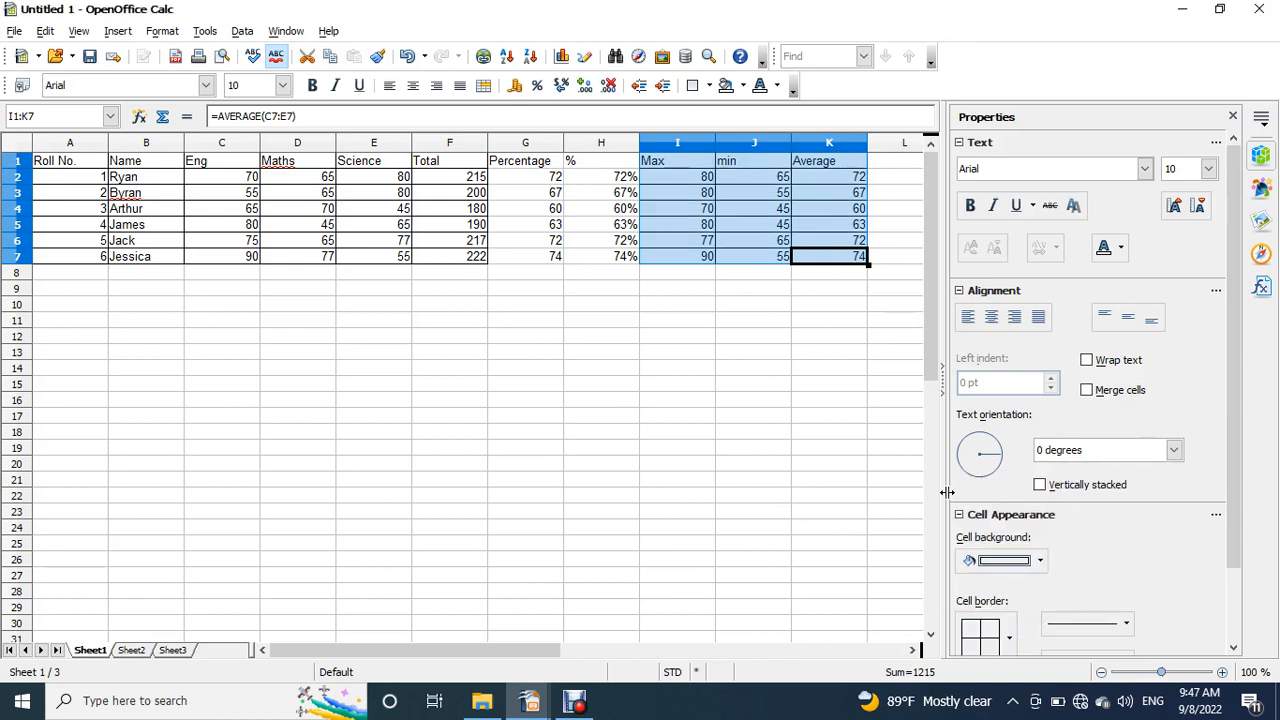
click(787, 375)
- Apply borders around and between all cells of the Percentage and % columns, G1:H7
drag(563, 160, 586, 262)
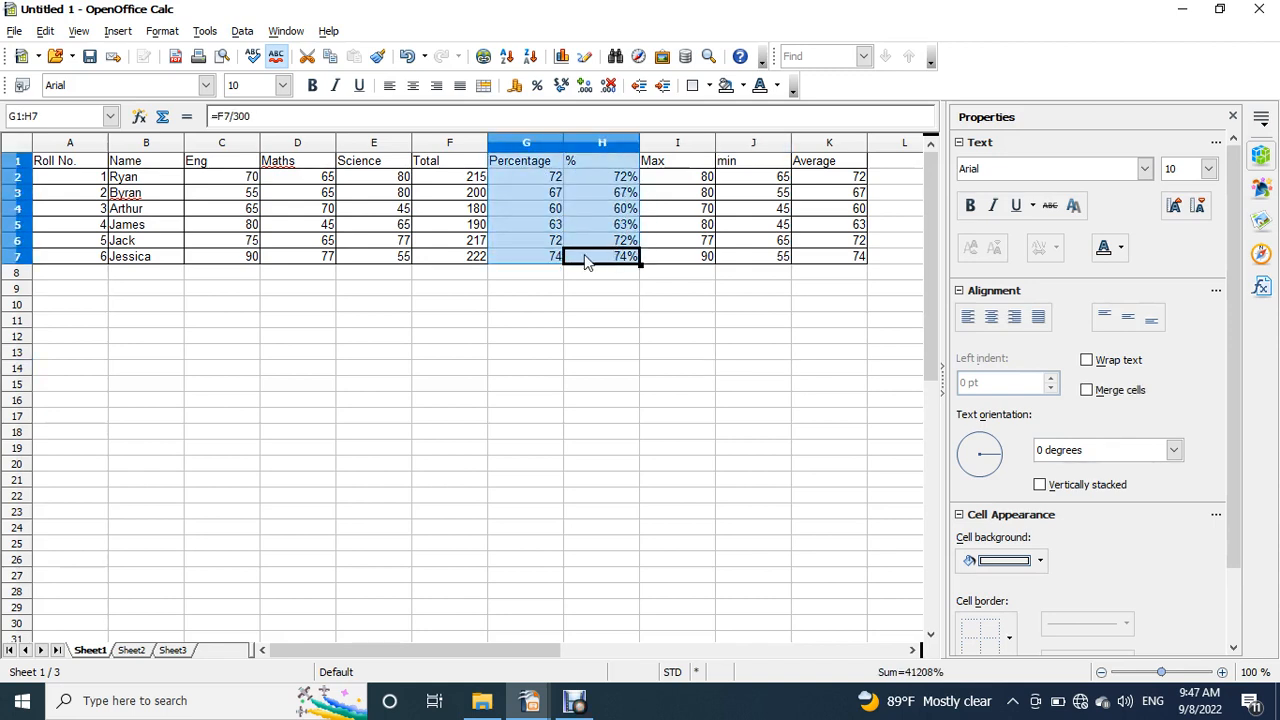
click(1009, 640)
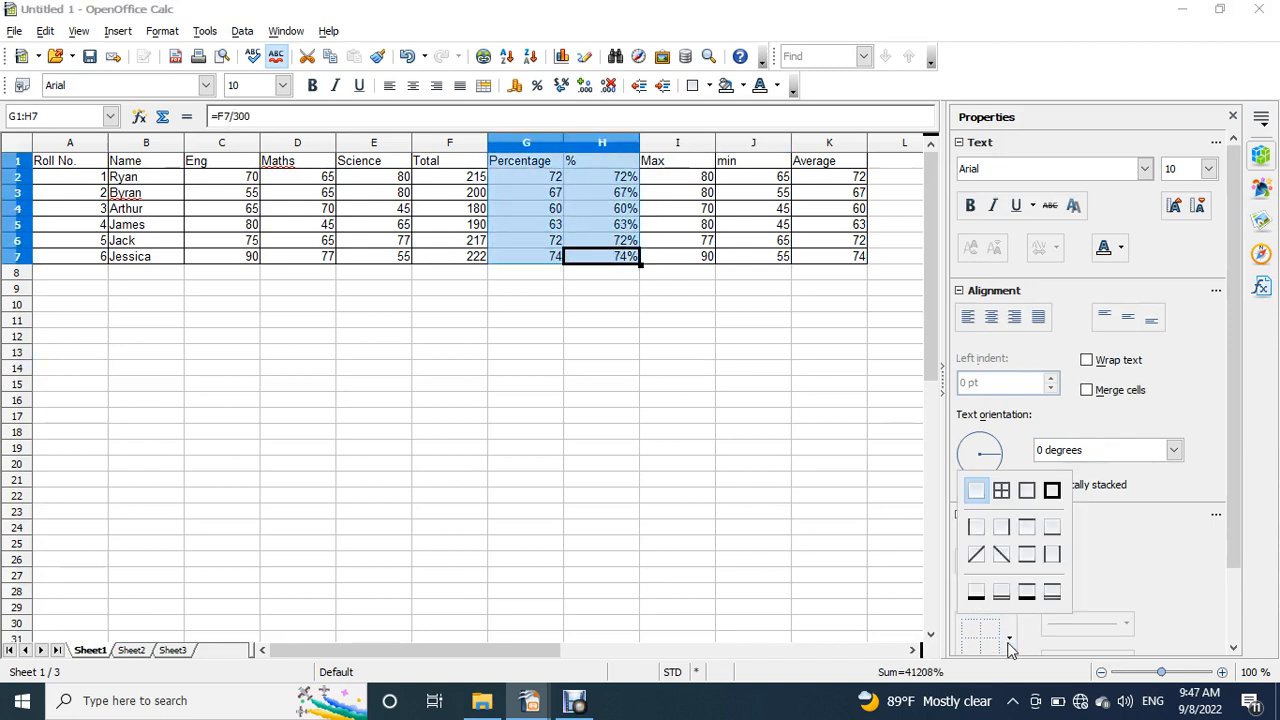
click(1001, 489)
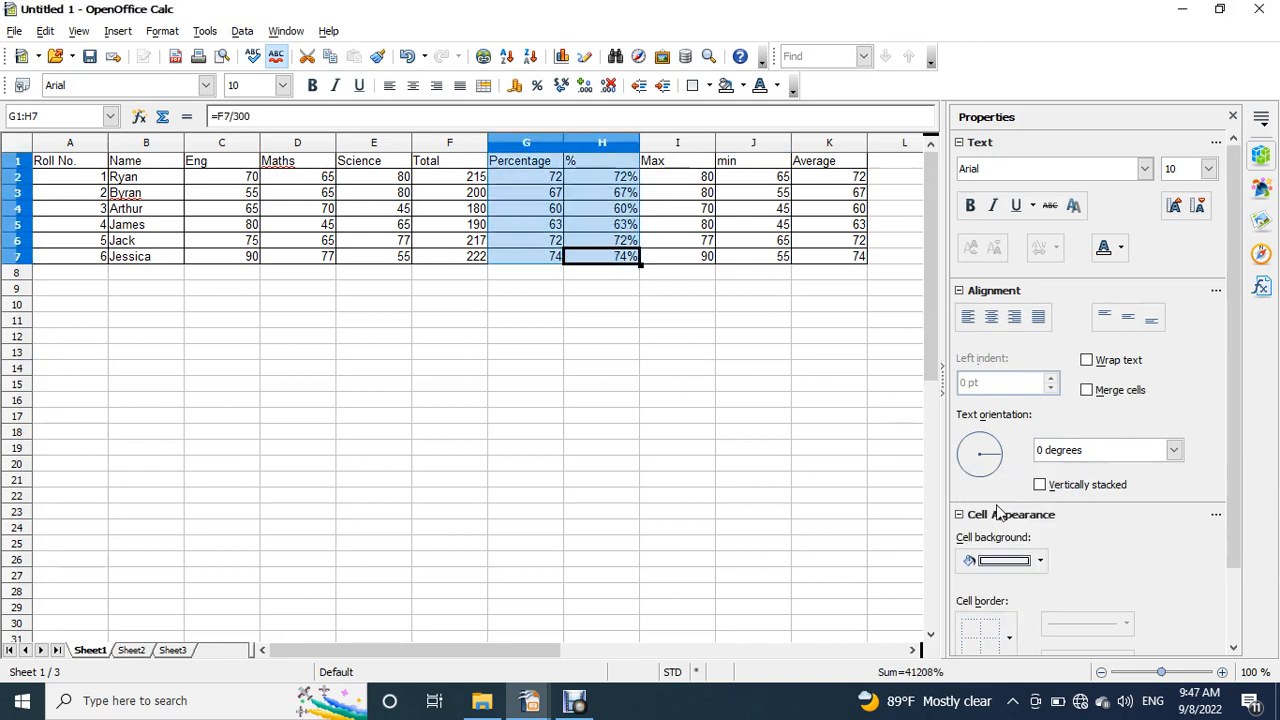
click(697, 341)
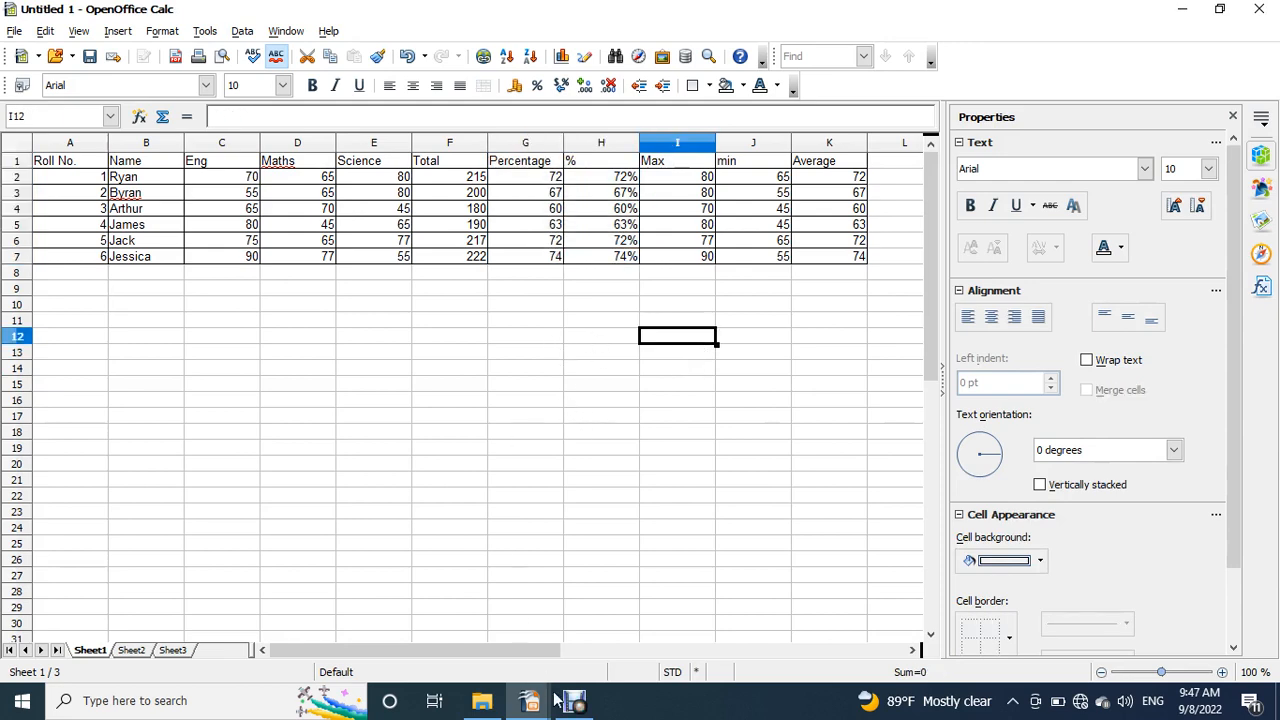